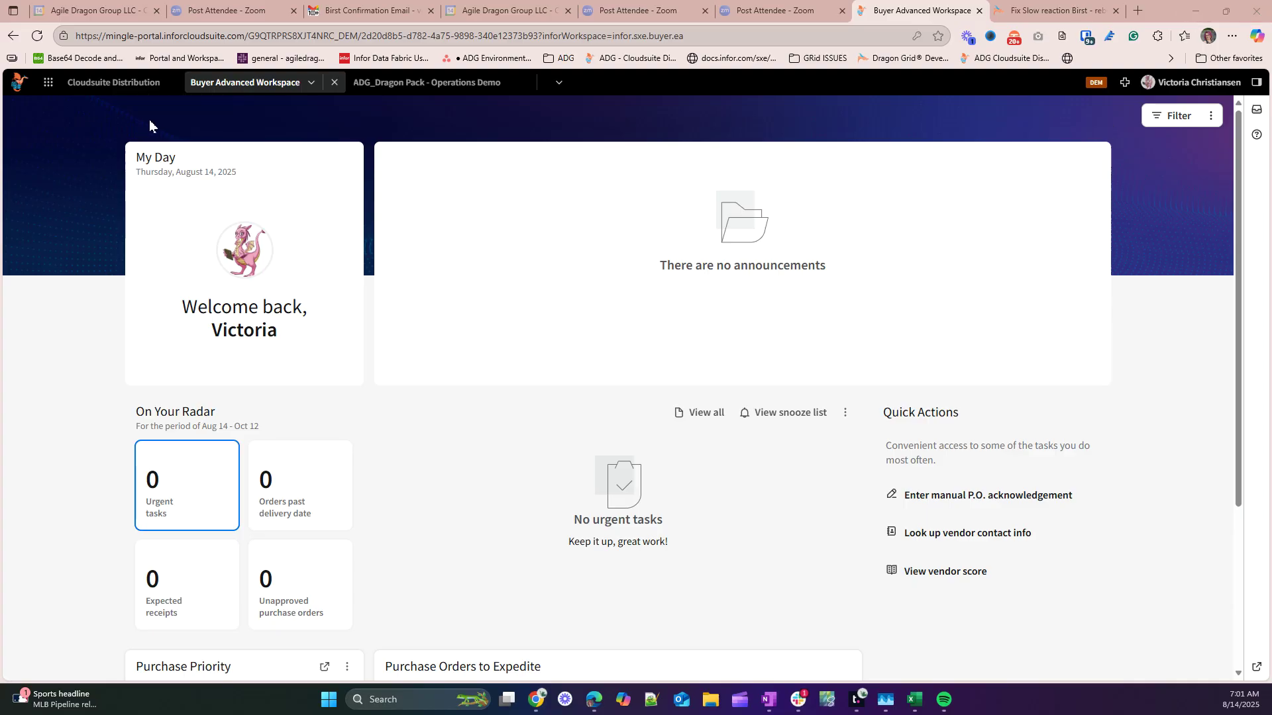
- Duplicate the Buyer Advanced Workspace under the name "Buyer Advanced Workspace - Custom"
{"action": "left_click", "coordinate": [48, 83]}
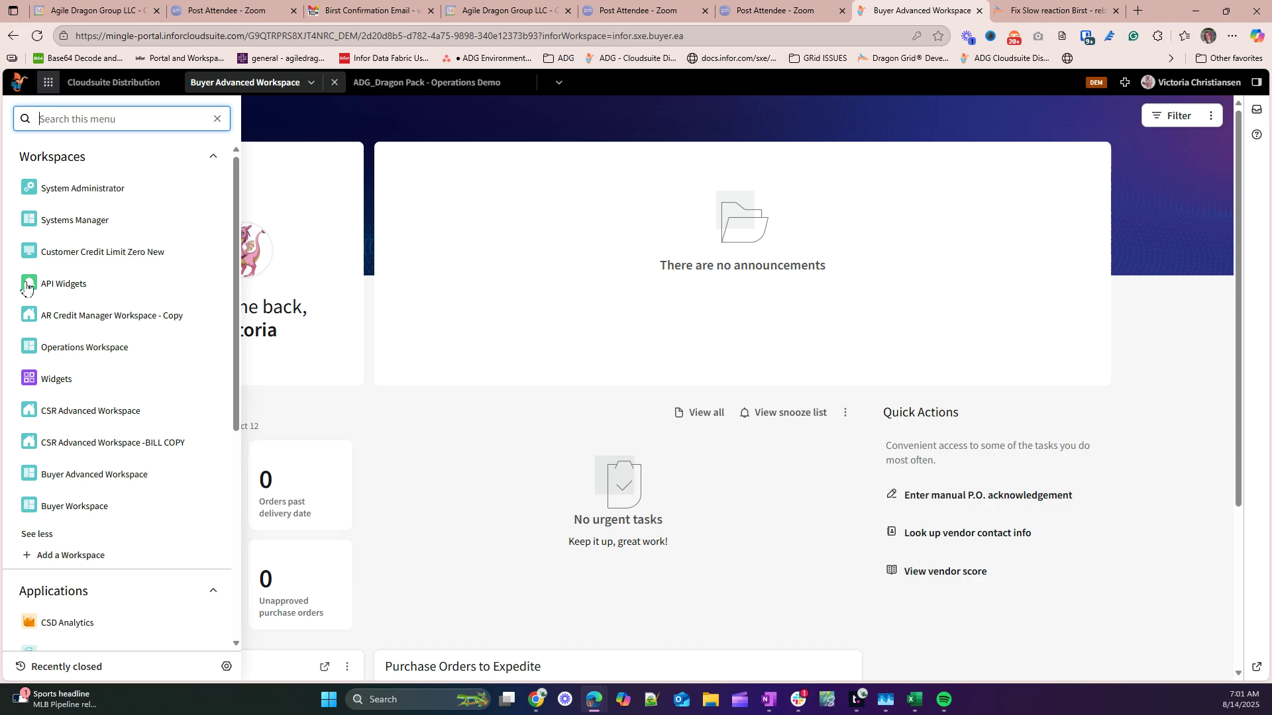
{"action": "left_click", "coordinate": [61, 166]}
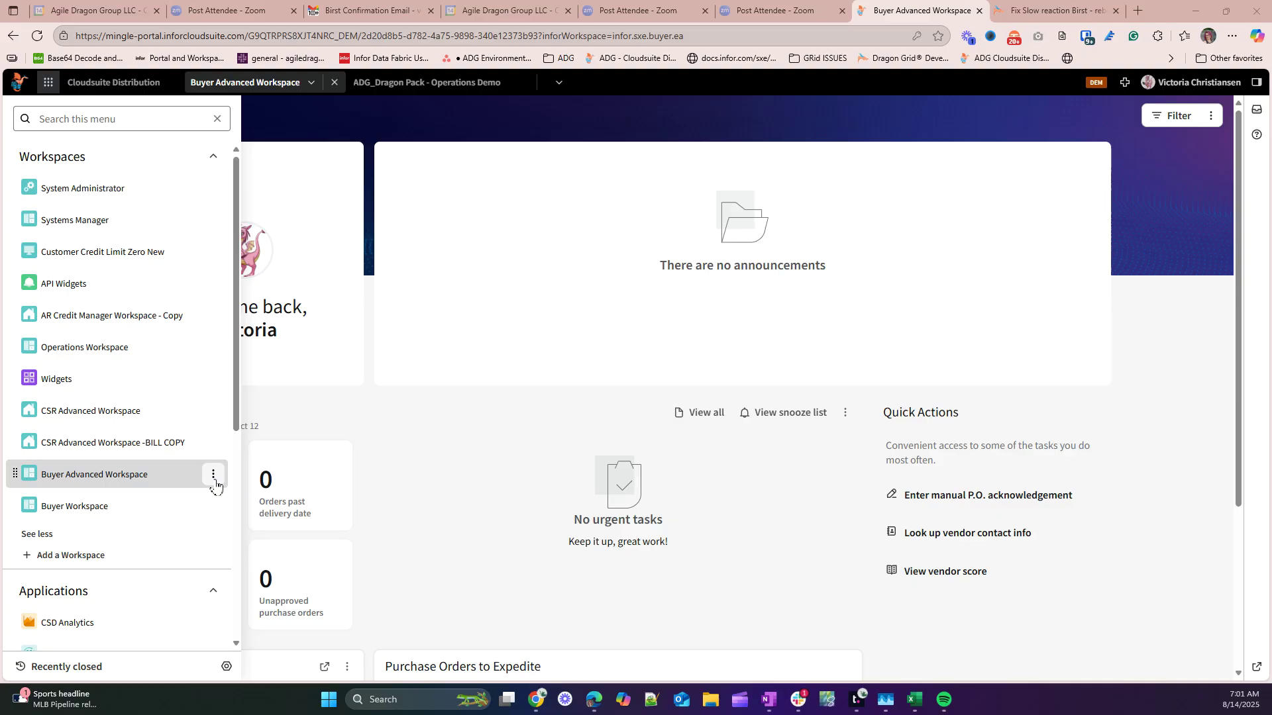
{"action": "left_click", "coordinate": [213, 474]}
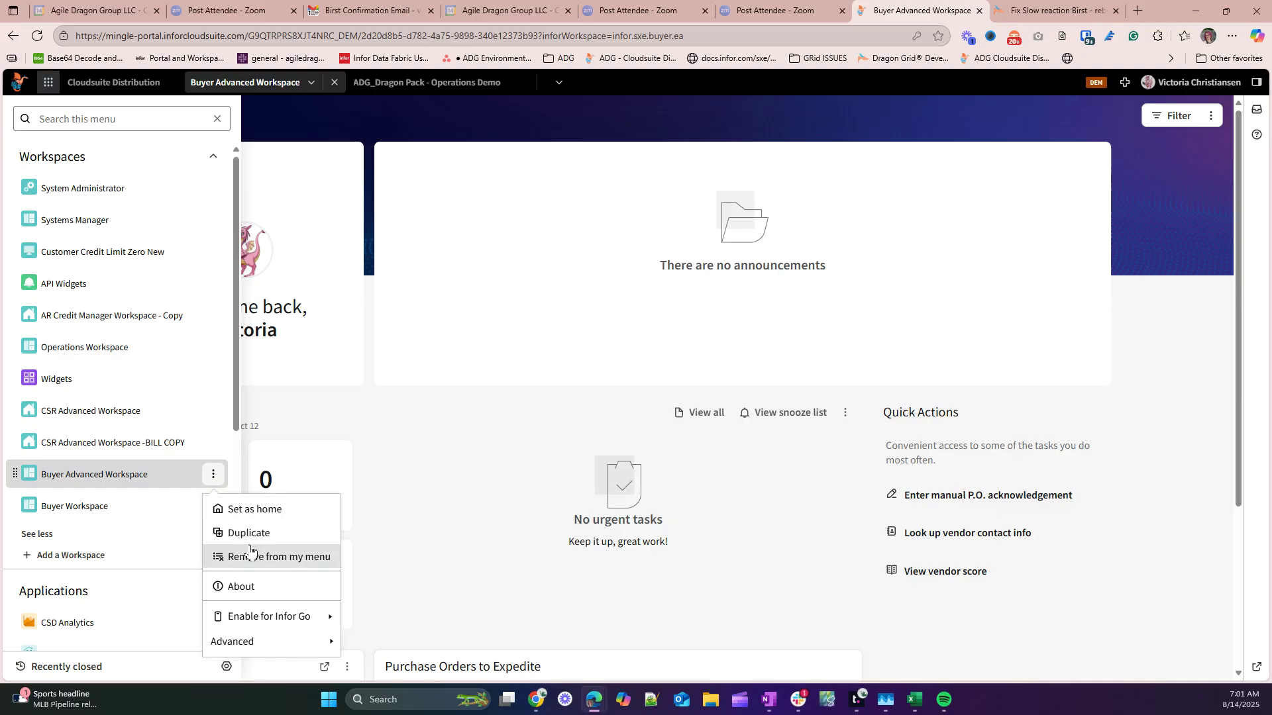
{"action": "left_click", "coordinate": [248, 533]}
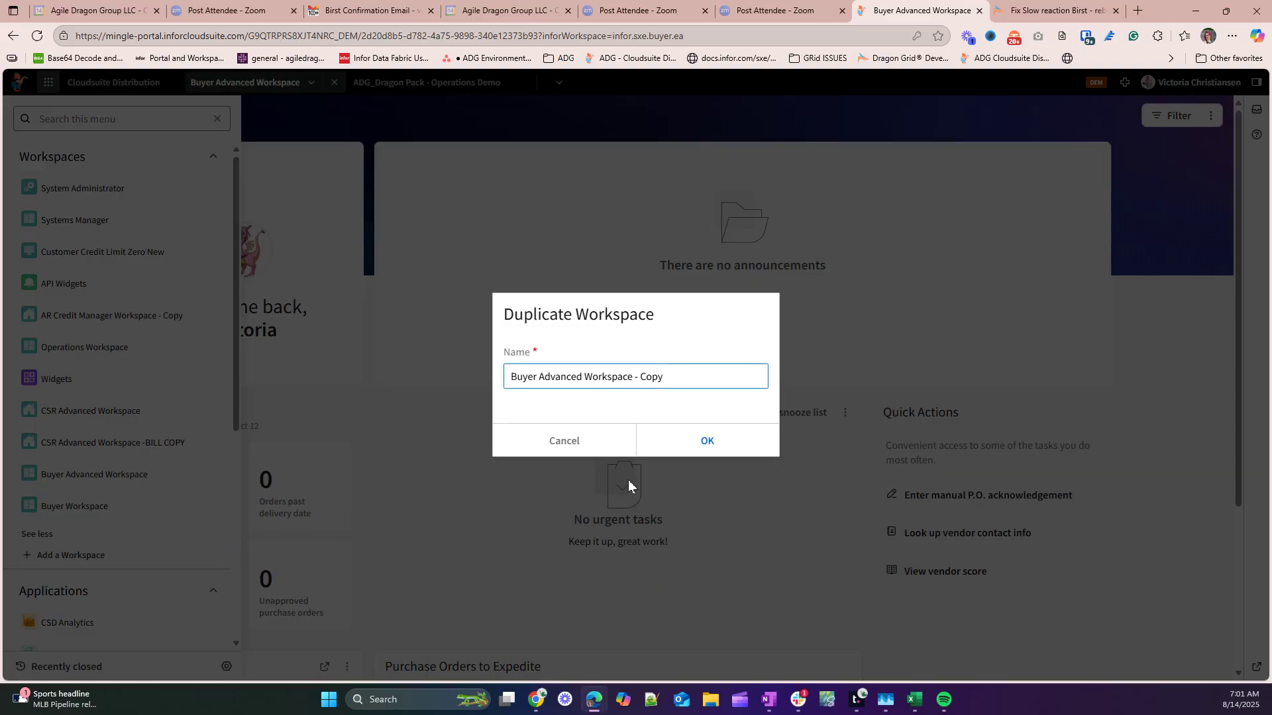
{"action": "key", "text": "BackSpace"}
{"action": "key", "text": "BackSpace"}
{"action": "key", "text": "BackSpace"}
{"action": "key", "text": "BackSpace"}
{"action": "type", "text": "Custom"}
{"action": "left_click", "coordinate": [674, 448]}
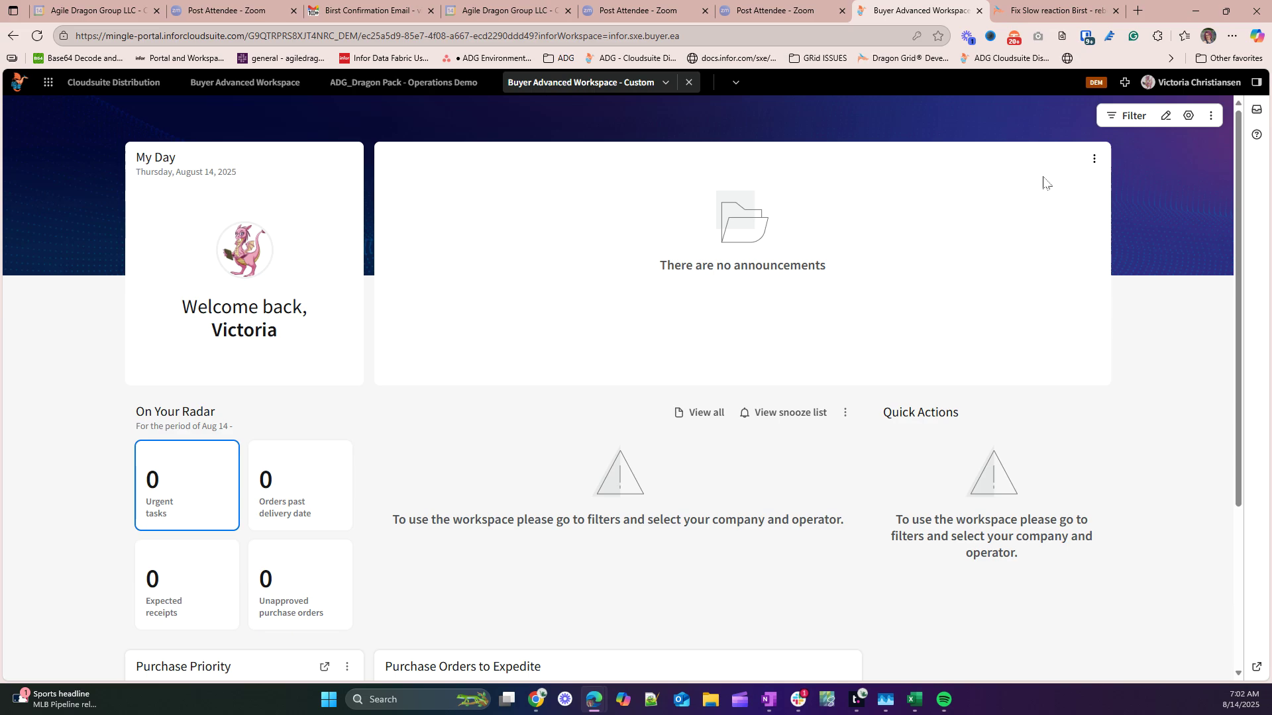
- Start editing the custom workspace's layout and remove the announcements widget beside My Day
{"action": "left_click", "coordinate": [1166, 116]}
{"action": "left_click", "coordinate": [1125, 160]}
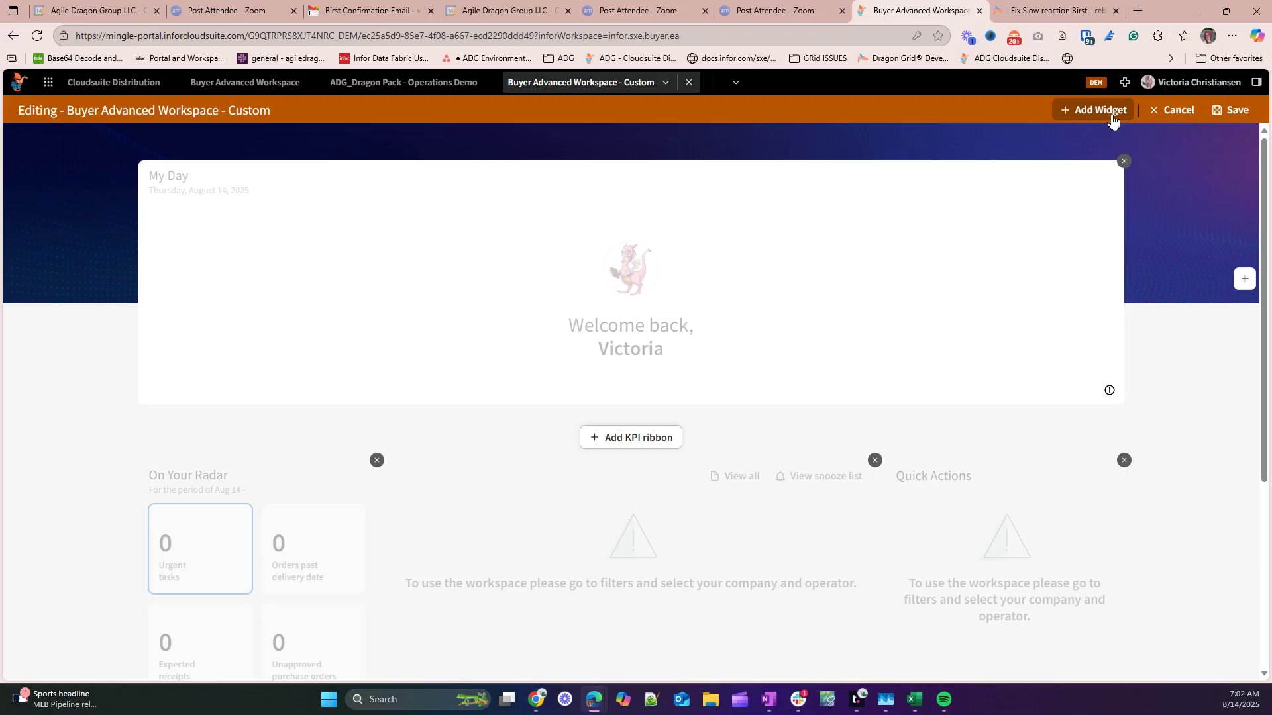
- Search the widget catalog for "Birst" and add the standard Birst Report widget to the workspace
{"action": "left_click", "coordinate": [1243, 282]}
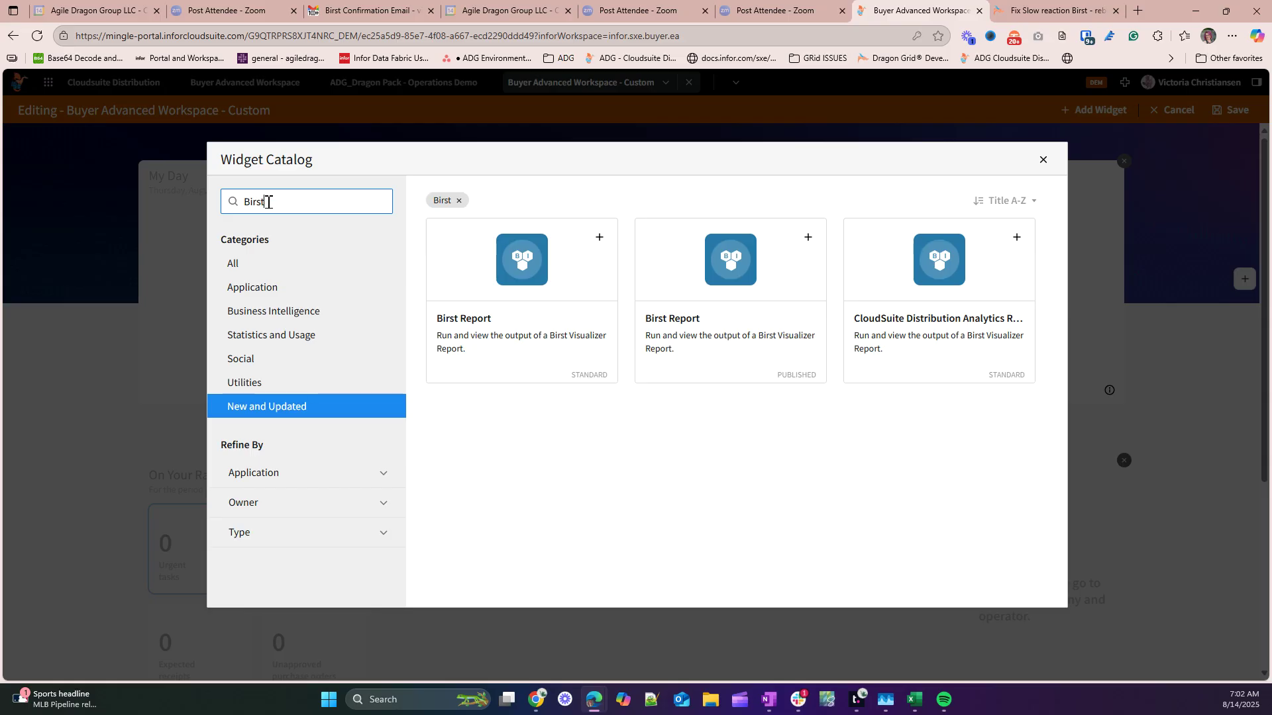
{"action": "key", "text": "BackSpace"}
{"action": "left_click", "coordinate": [458, 200]}
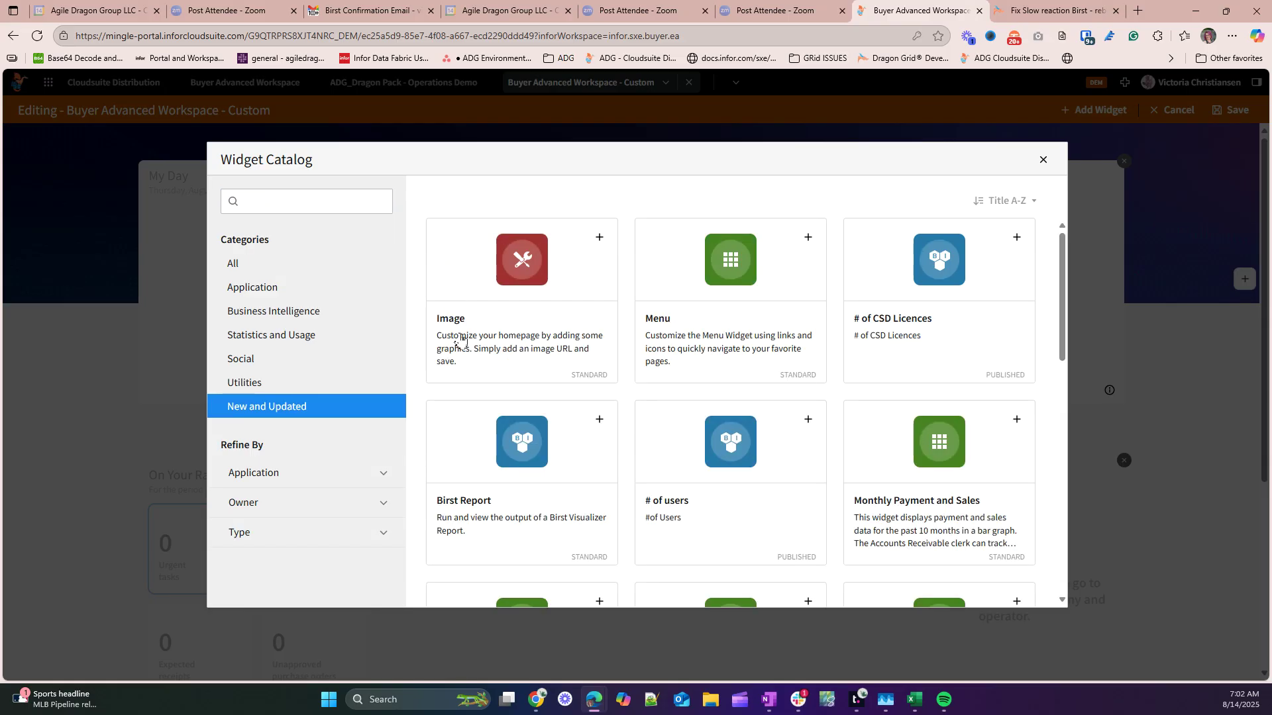
{"action": "left_click", "coordinate": [285, 198]}
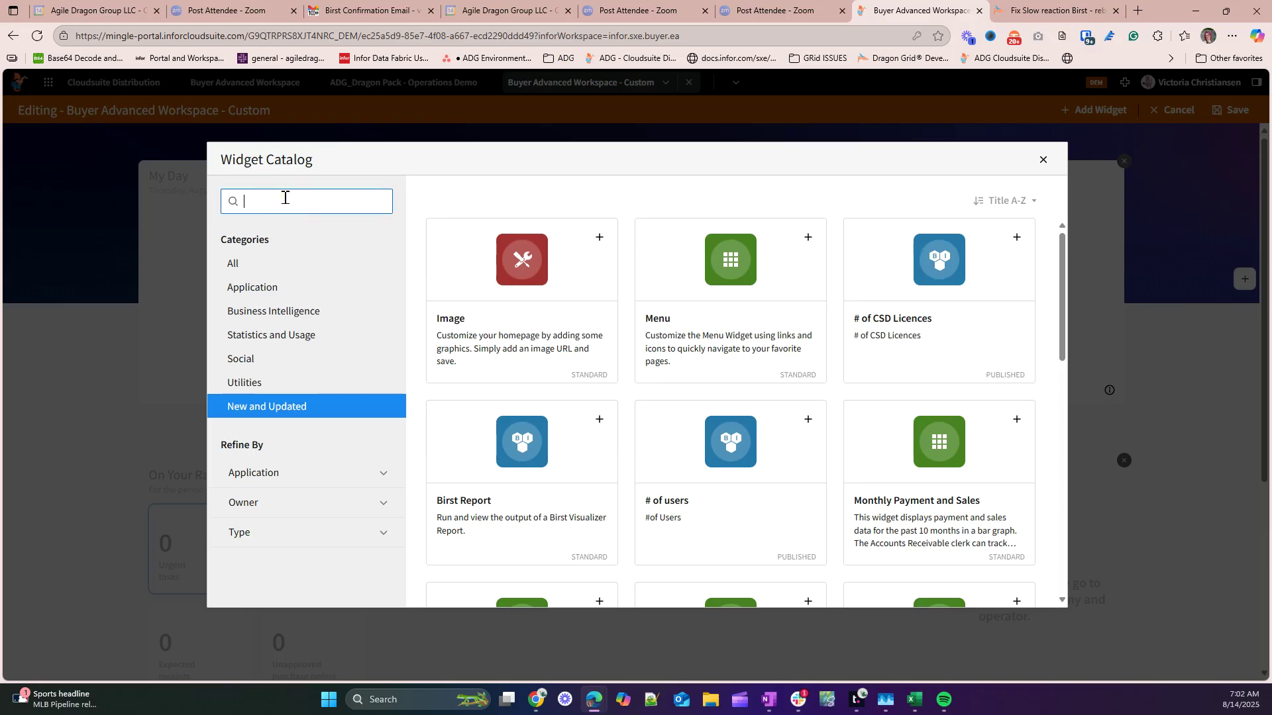
{"action": "type", "text": "Birst"}
{"action": "key", "text": "Return"}
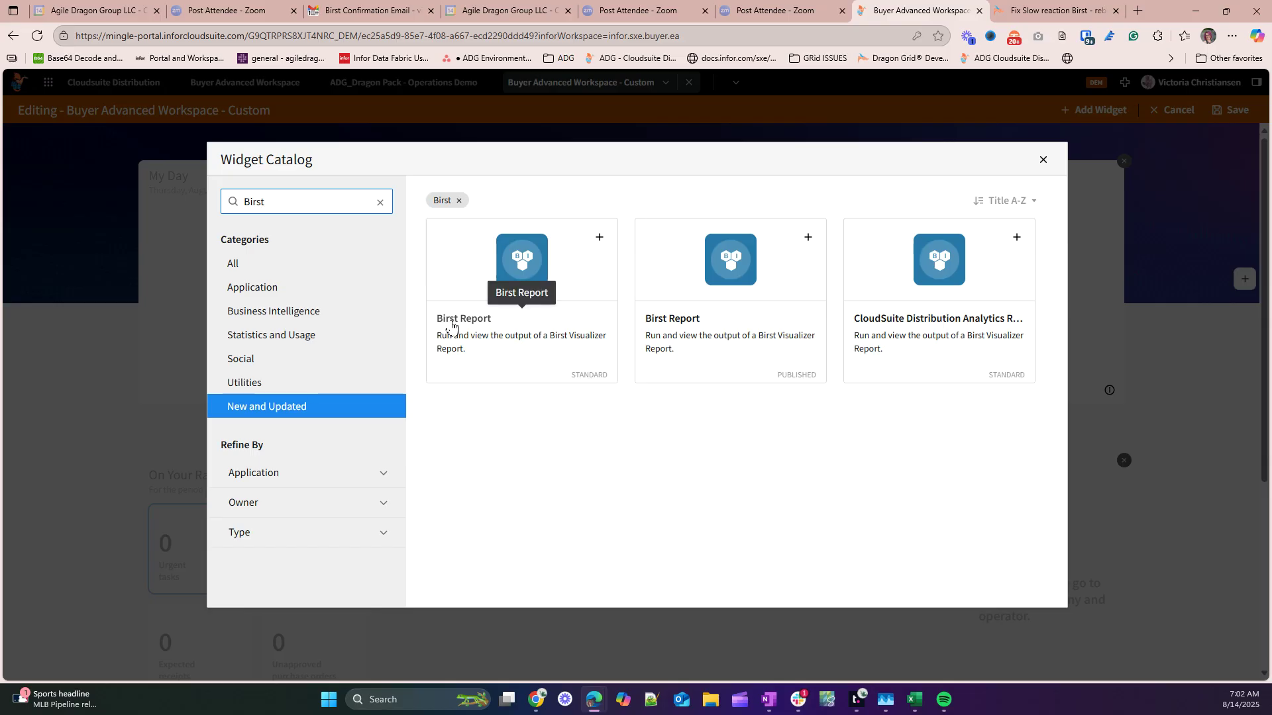
{"action": "left_click", "coordinate": [604, 239]}
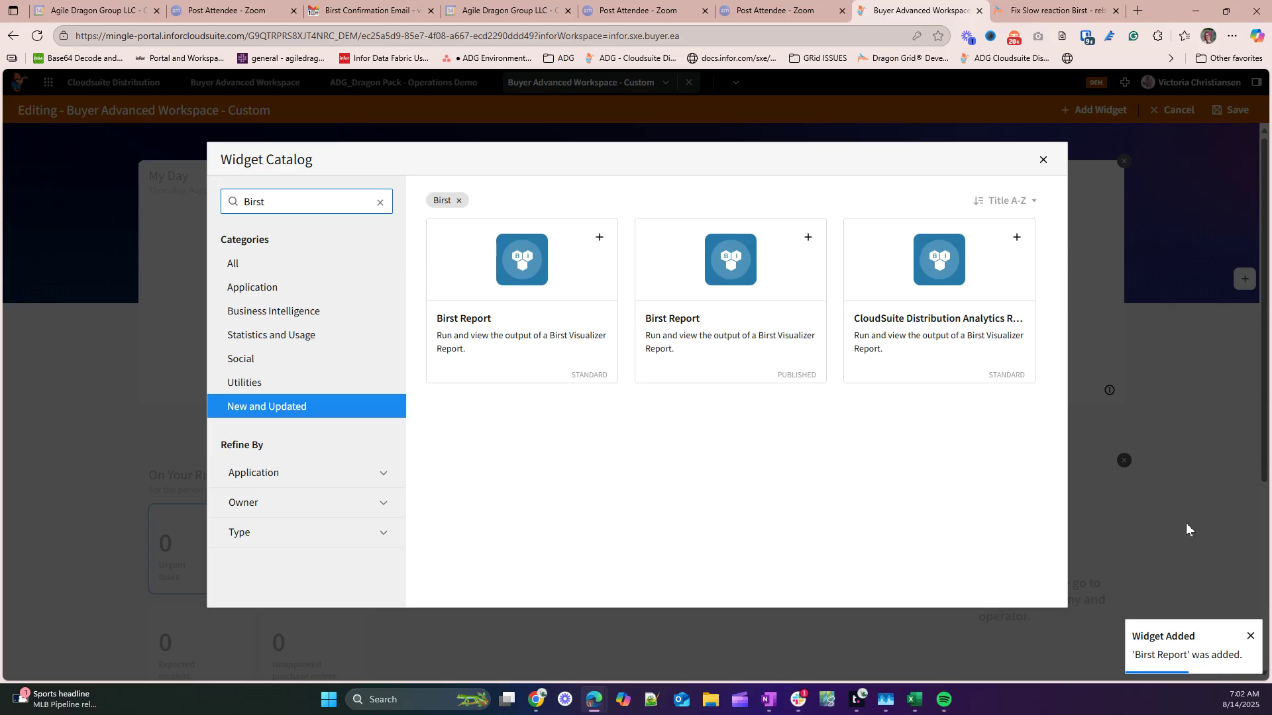
{"action": "left_click", "coordinate": [1043, 160]}
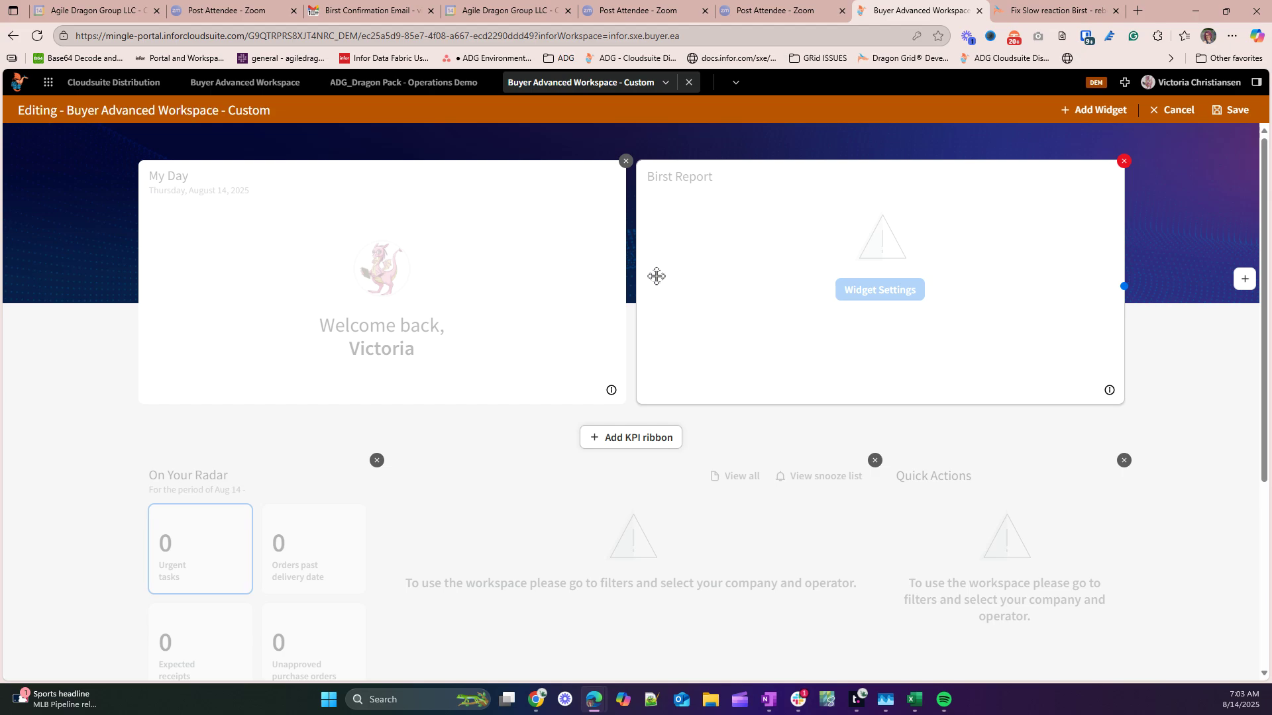
- Widen the Birst Report widget to about three quarters of its row and save the workspace layout
{"action": "left_click_drag", "start_coordinate": [1119, 281], "coordinate": [1234, 268]}
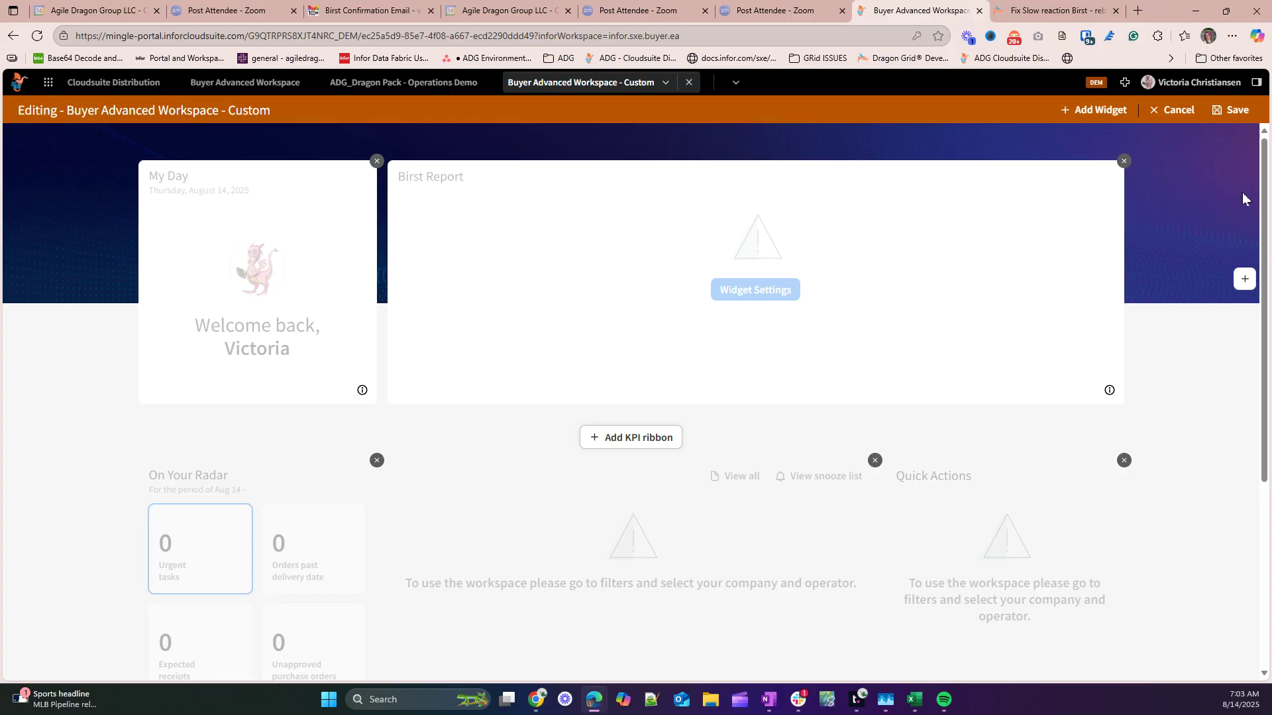
{"action": "left_click", "coordinate": [1236, 111]}
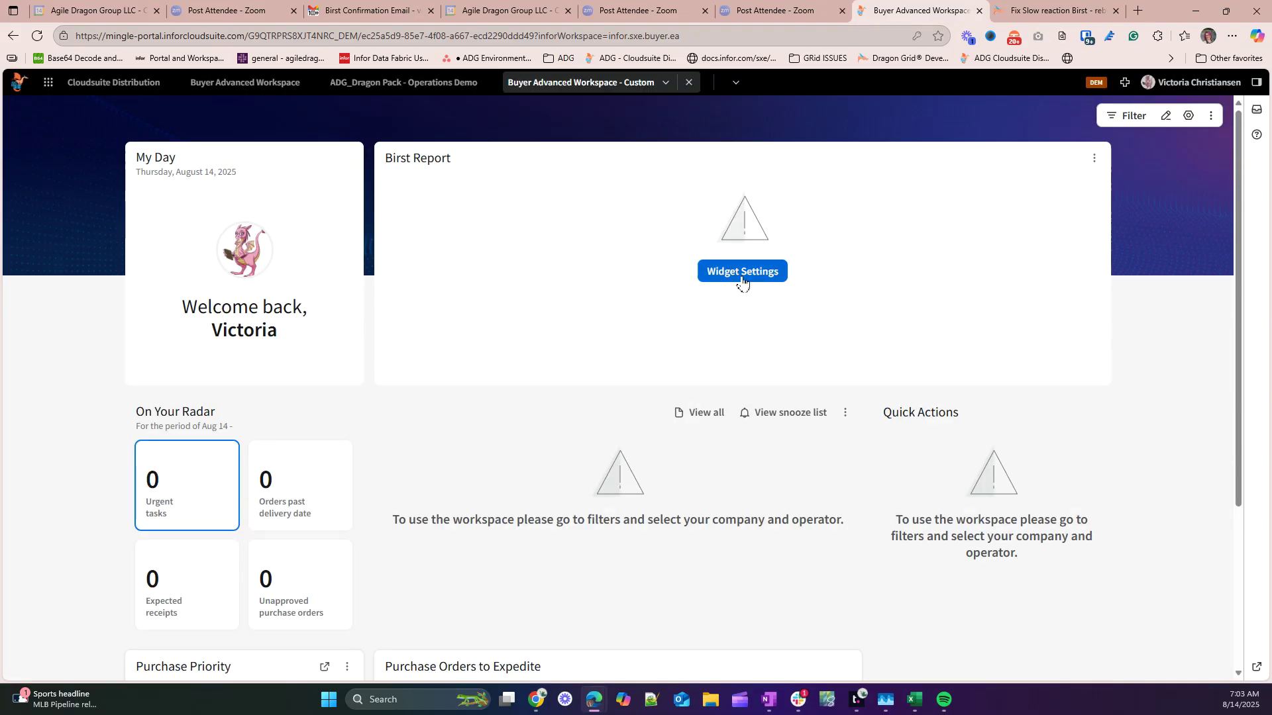
- Set the Birst Report widget's application to ADG_Dragon Pack - Operations Demo
{"action": "left_click", "coordinate": [742, 274]}
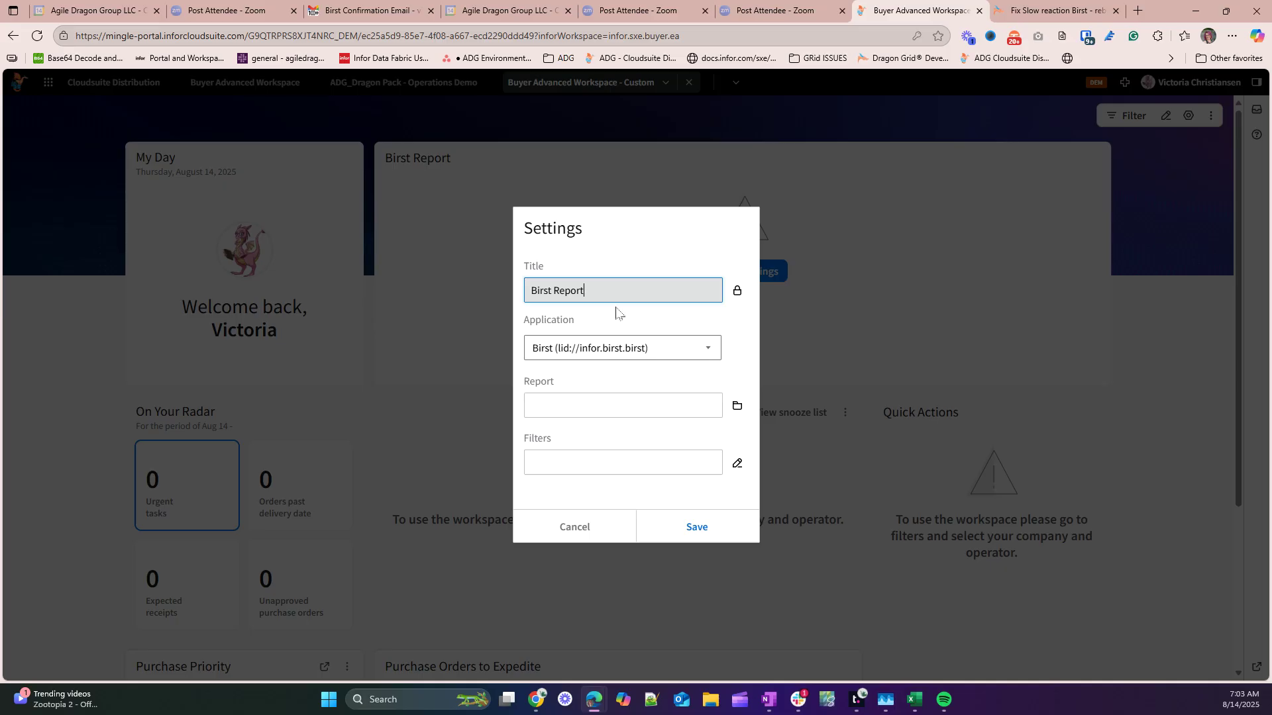
{"action": "left_click", "coordinate": [734, 299]}
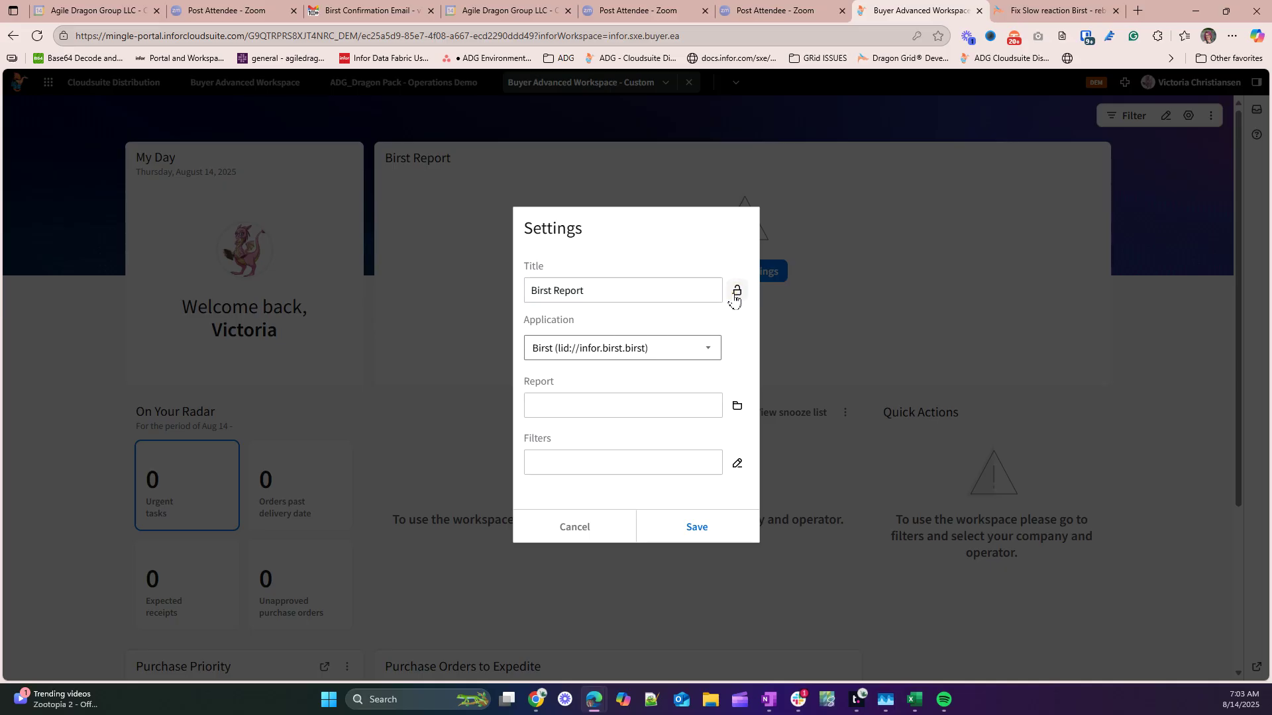
{"action": "left_click", "coordinate": [675, 347]}
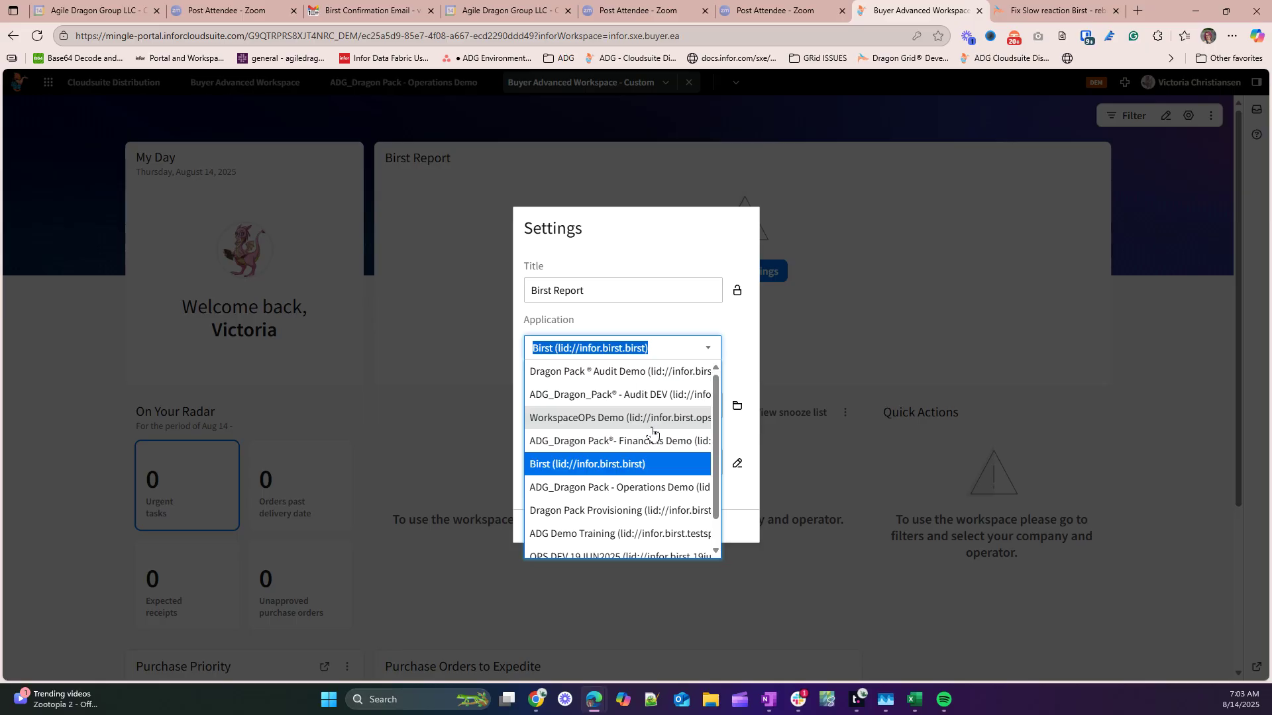
{"action": "left_click", "coordinate": [633, 491]}
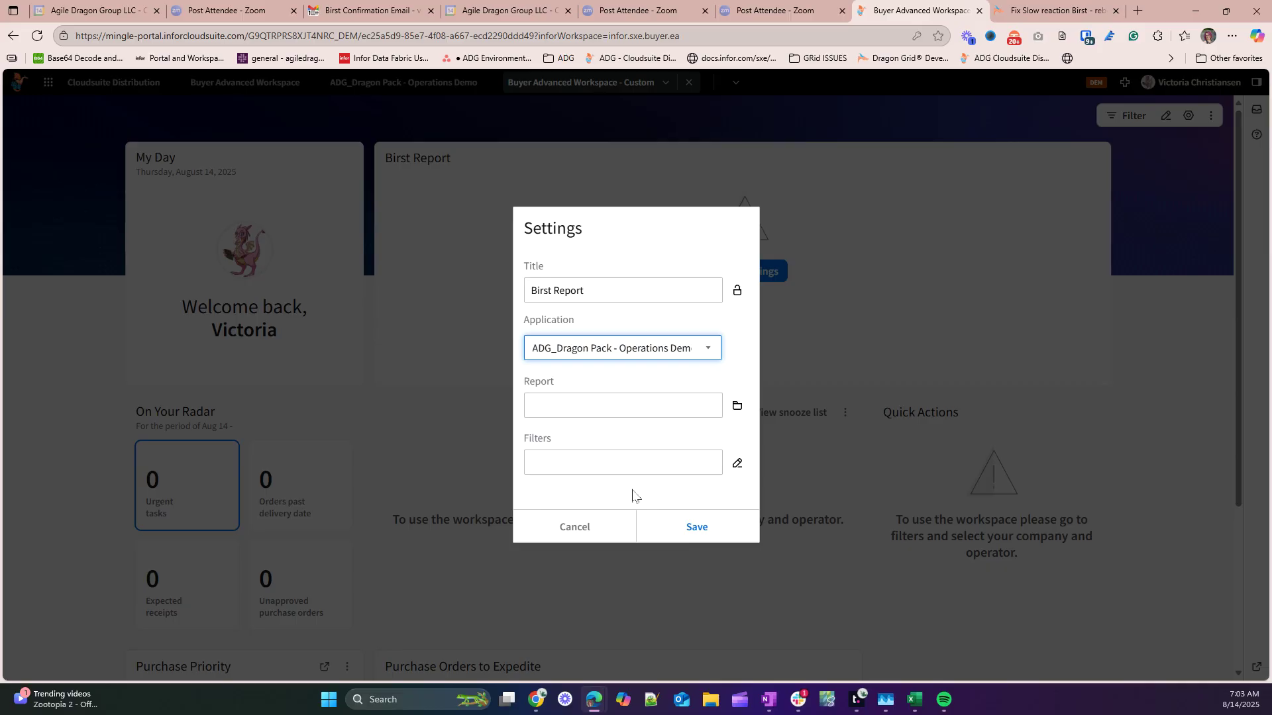
- Assign the All Open Purchase Orders report from shared/Custom Reports/Purchasing Custom to the widget and save its settings
{"action": "left_click", "coordinate": [736, 406]}
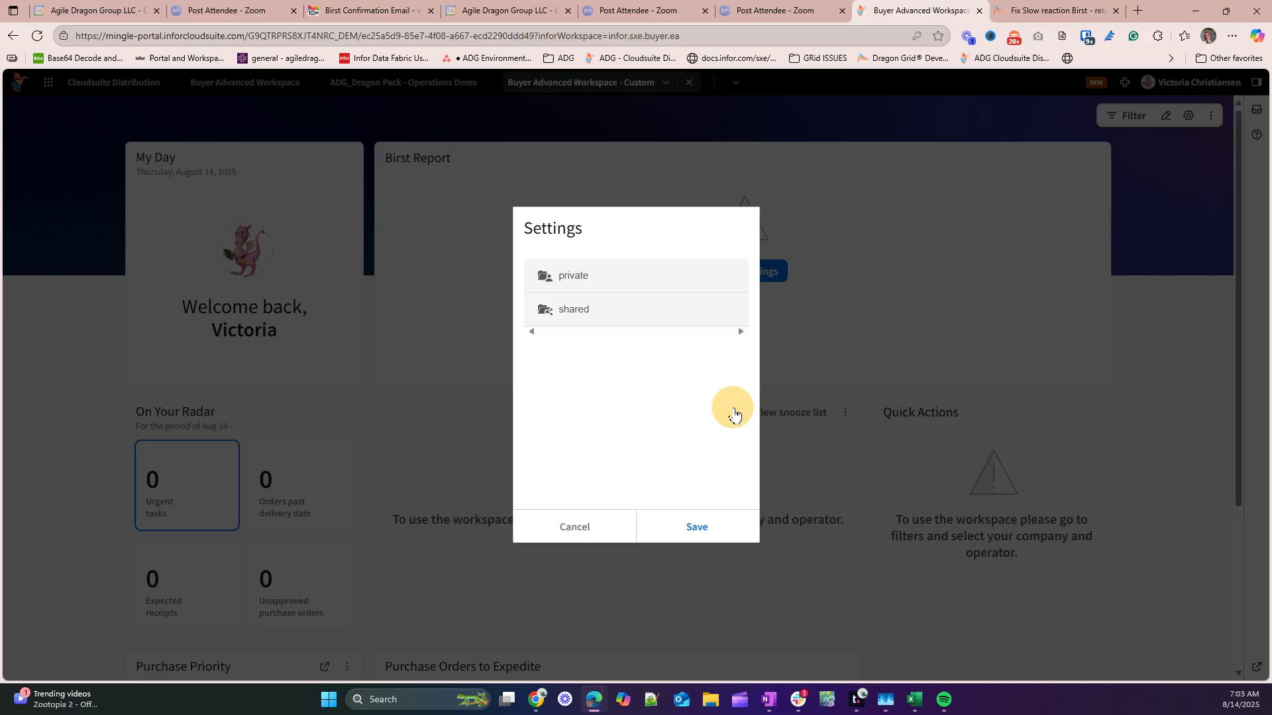
{"action": "left_click", "coordinate": [622, 318]}
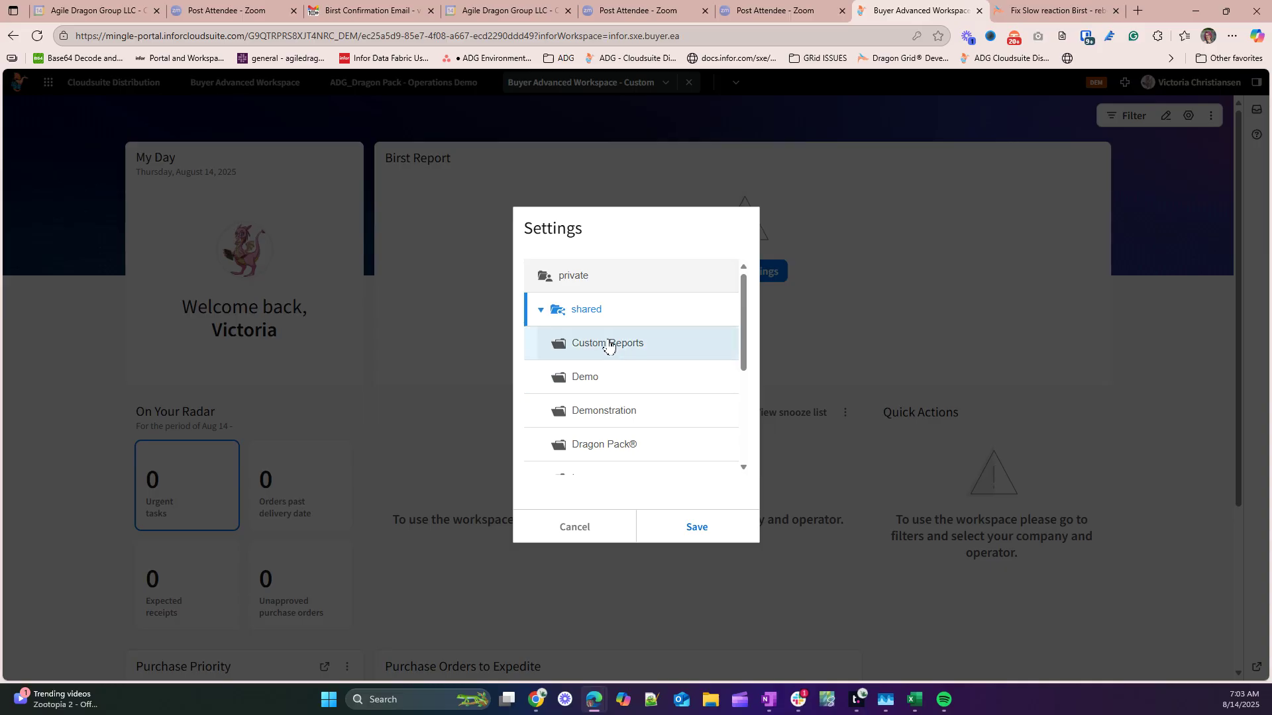
{"action": "left_click", "coordinate": [608, 343]}
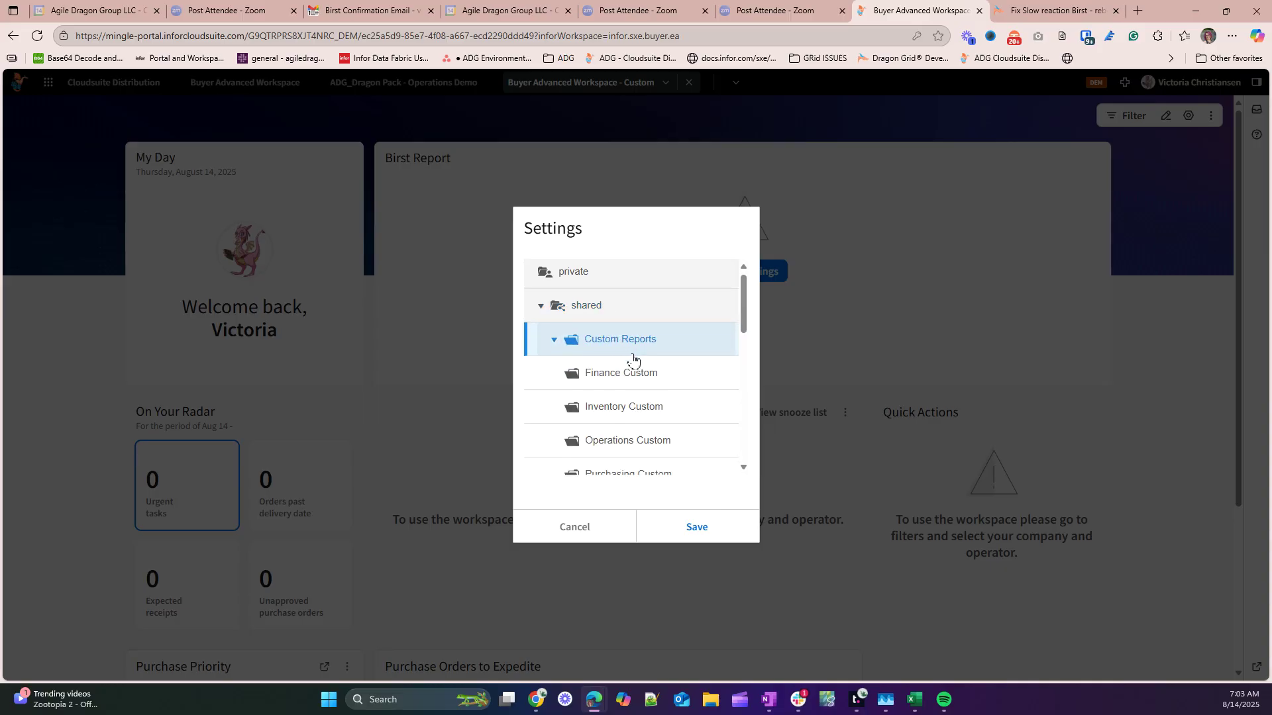
{"action": "scroll", "coordinate": [636, 361], "scroll_direction": "down", "scroll_amount": 6}
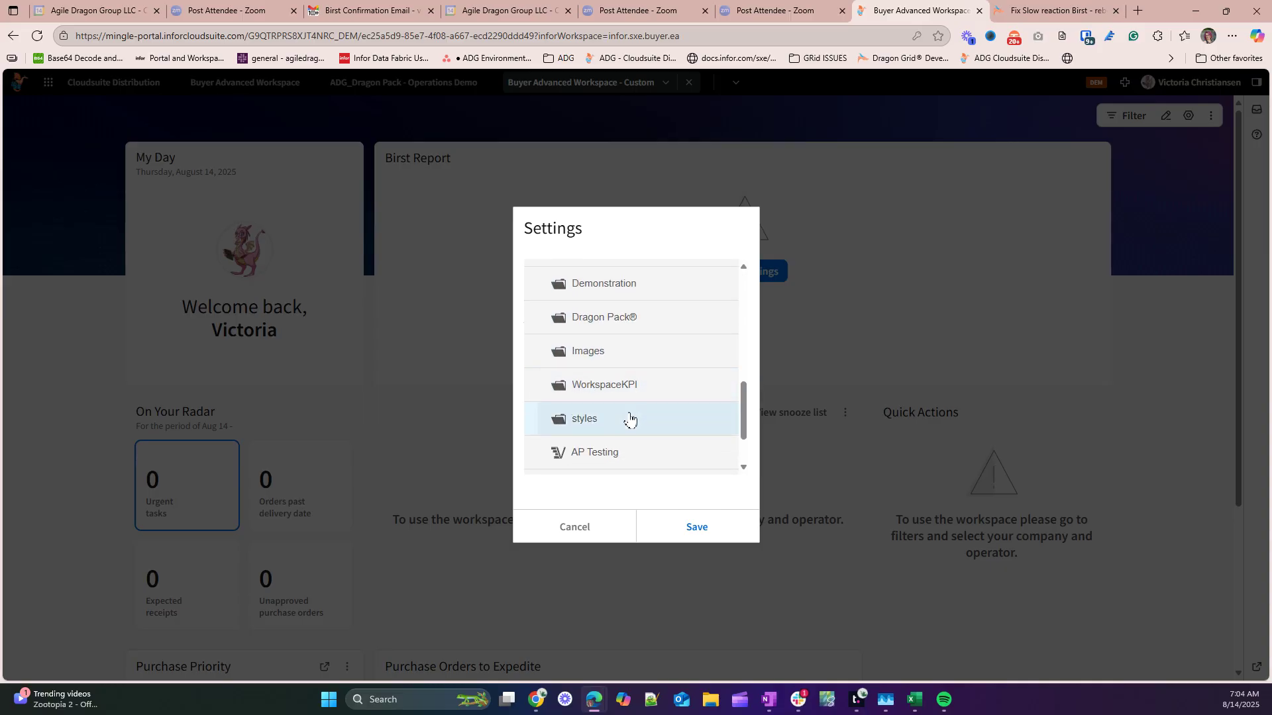
{"action": "scroll", "coordinate": [625, 404], "scroll_direction": "down", "scroll_amount": 2}
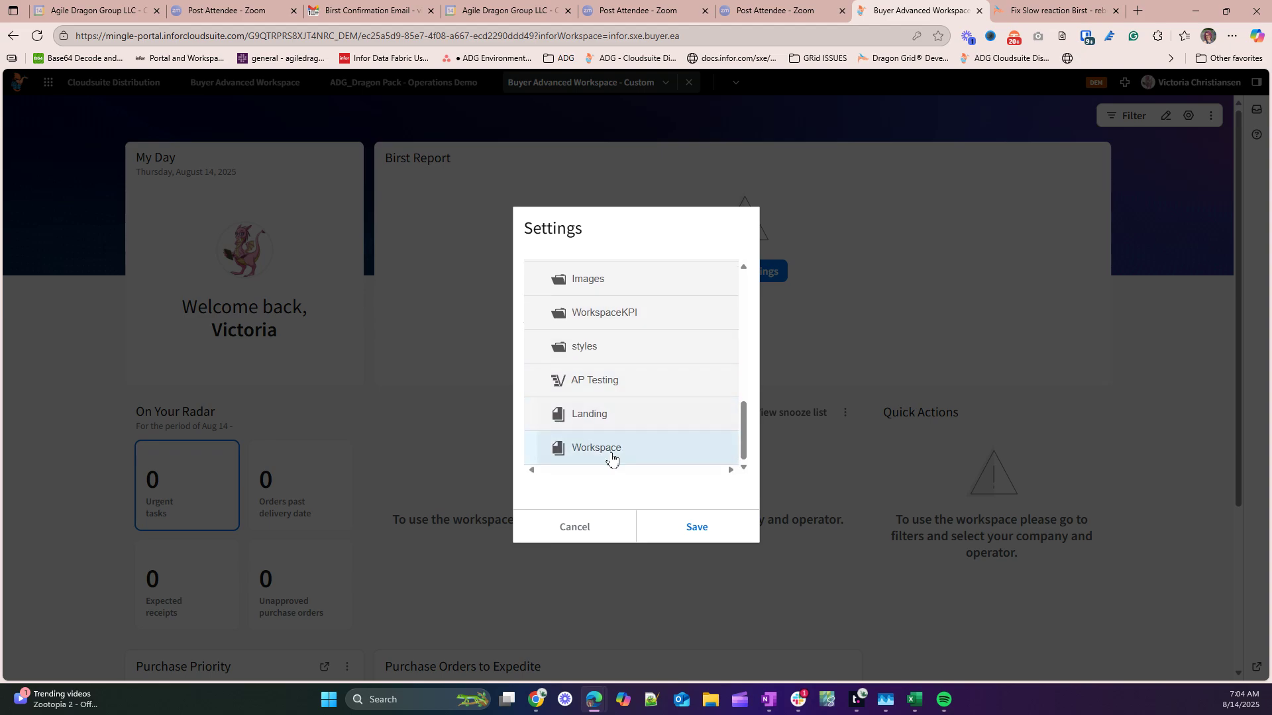
{"action": "scroll", "coordinate": [670, 451], "scroll_direction": "up", "scroll_amount": 3}
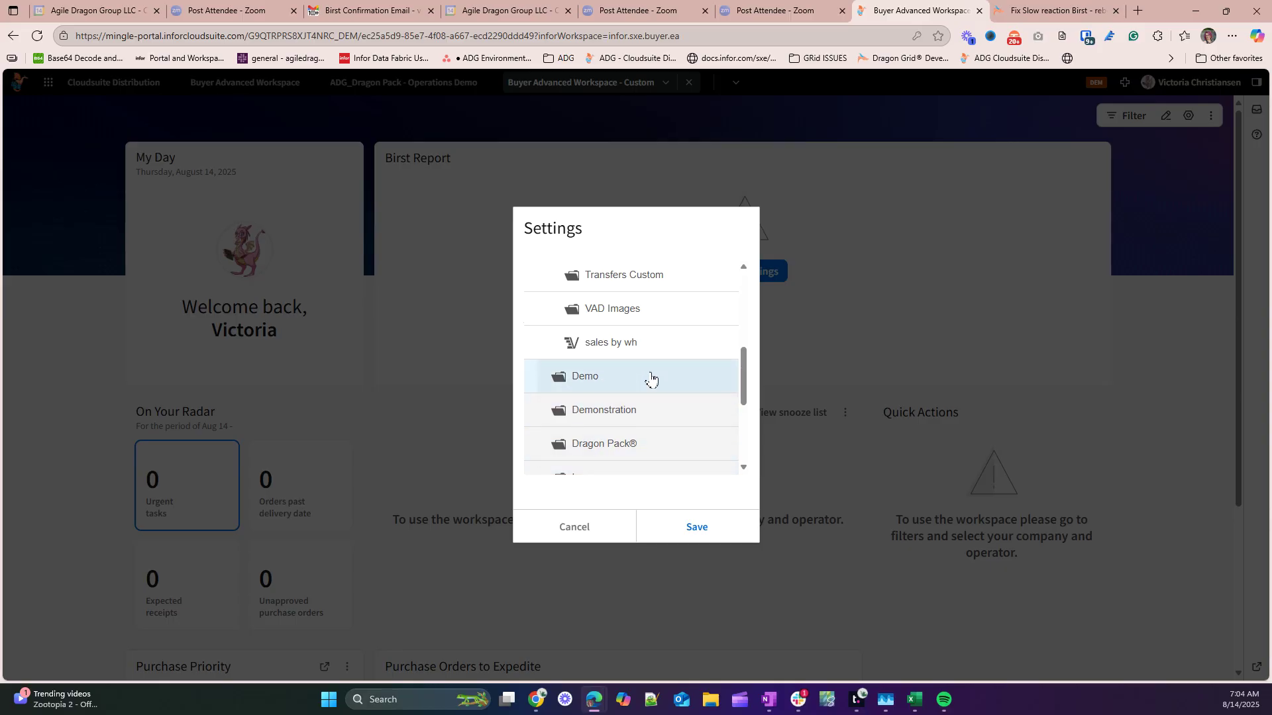
{"action": "scroll", "coordinate": [649, 375], "scroll_direction": "up", "scroll_amount": 2}
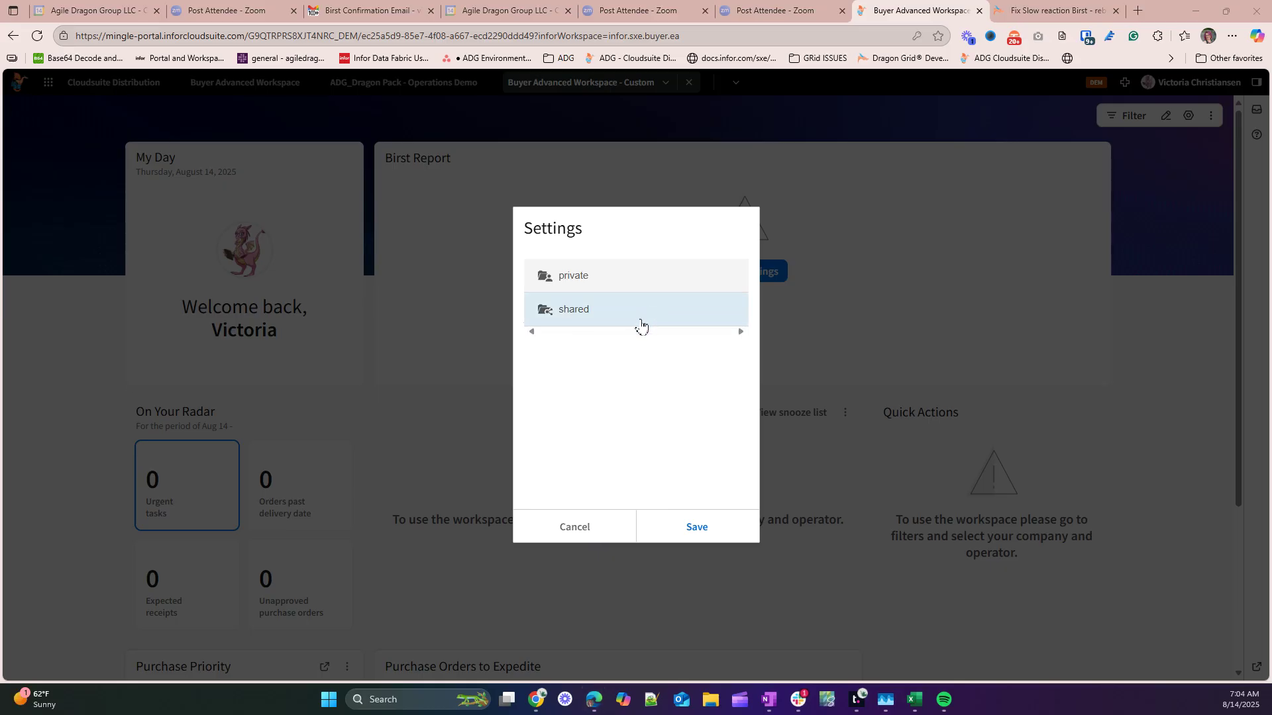
{"action": "left_click", "coordinate": [641, 319]}
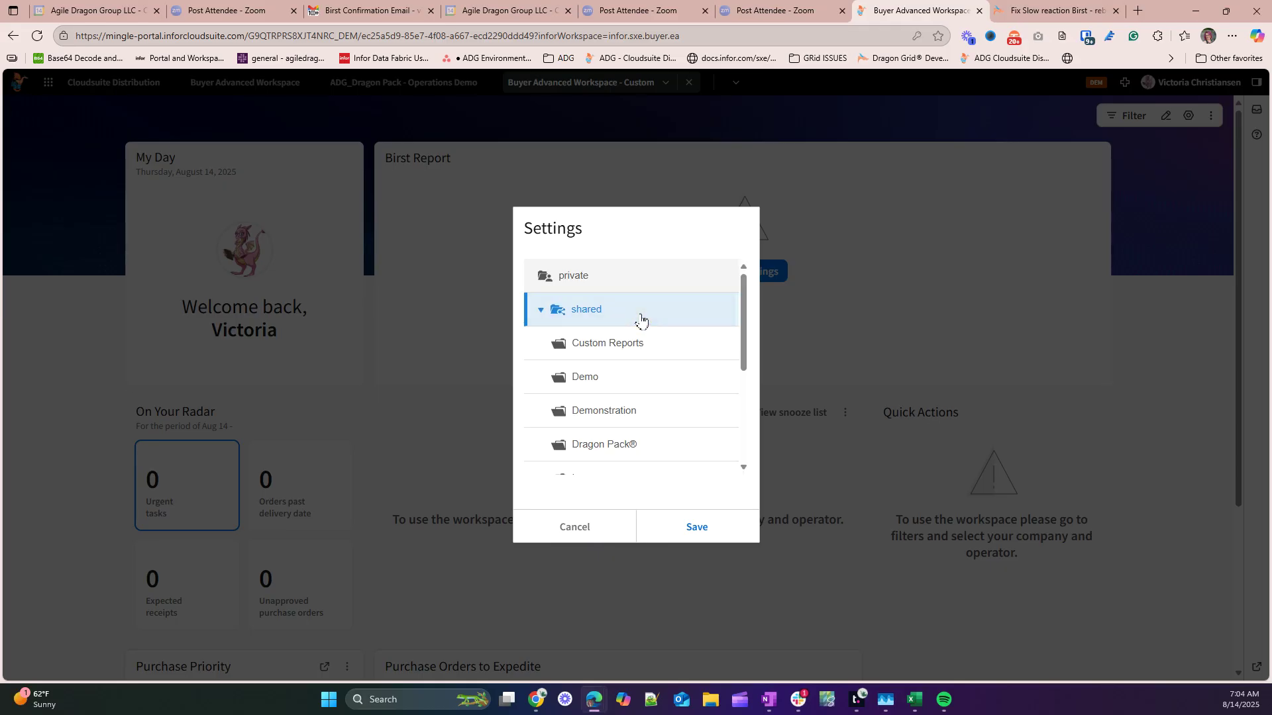
{"action": "left_click", "coordinate": [624, 350]}
{"action": "scroll", "coordinate": [628, 375], "scroll_direction": "down", "scroll_amount": 2}
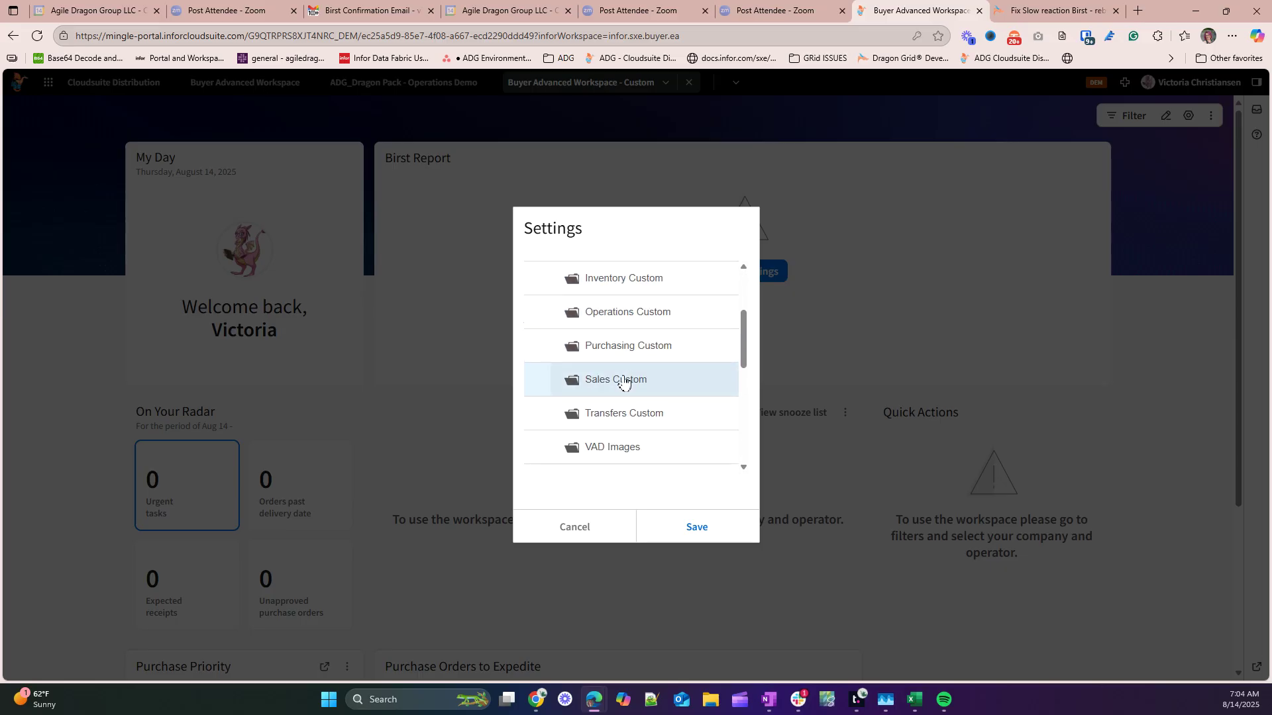
{"action": "left_click", "coordinate": [610, 346]}
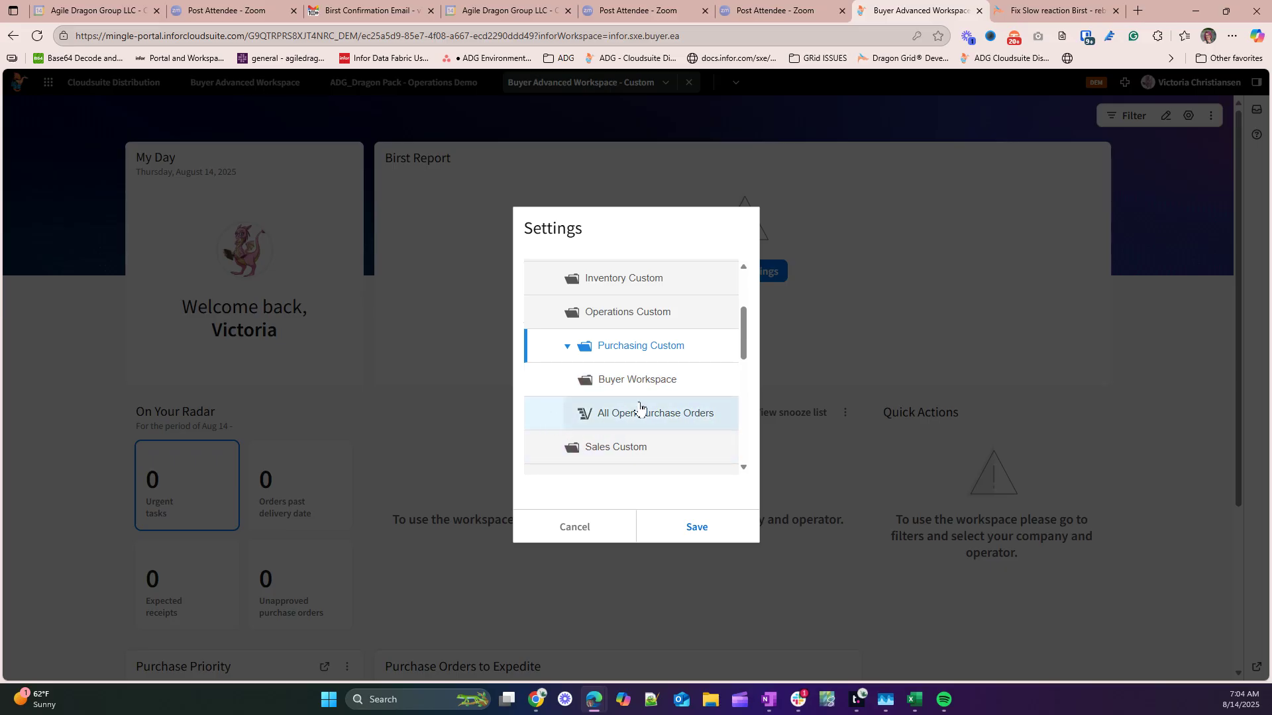
{"action": "left_click", "coordinate": [610, 423]}
{"action": "left_click", "coordinate": [698, 529]}
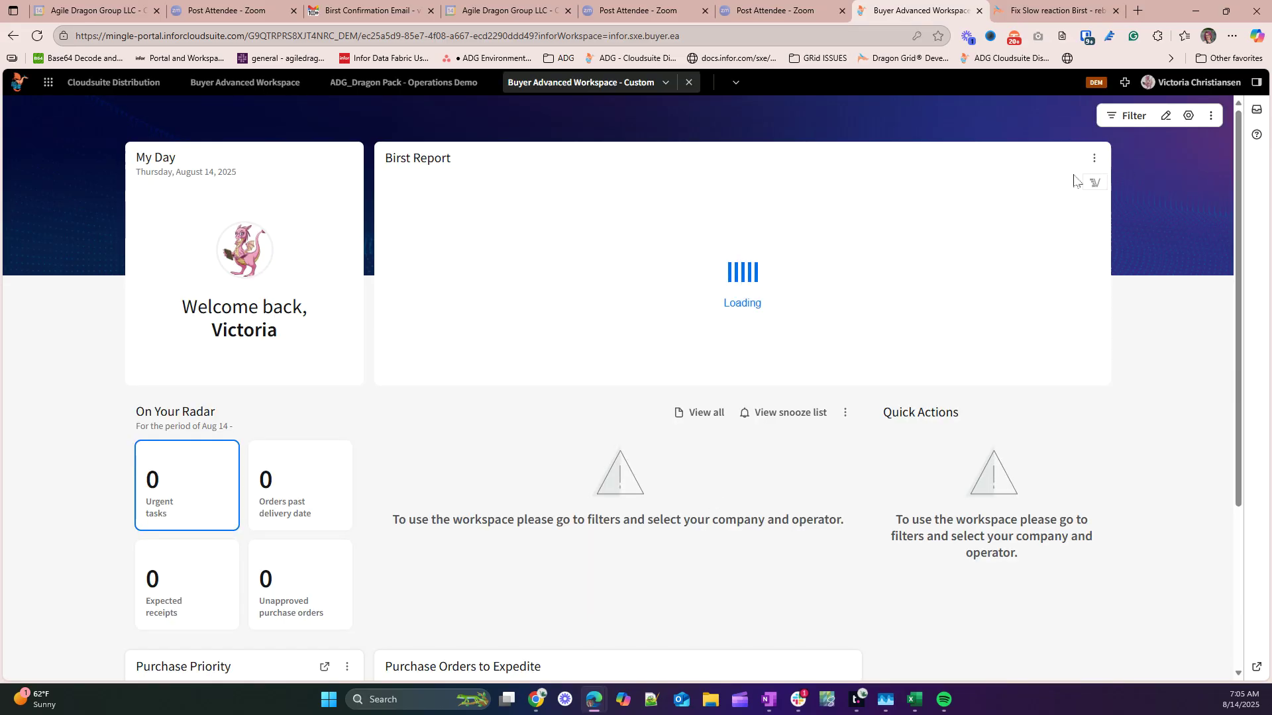
- Unlock the Birst Report widget's title, rename it "All Open POS" and save the settings
{"action": "left_click", "coordinate": [1094, 158]}
{"action": "left_click", "coordinate": [1115, 189]}
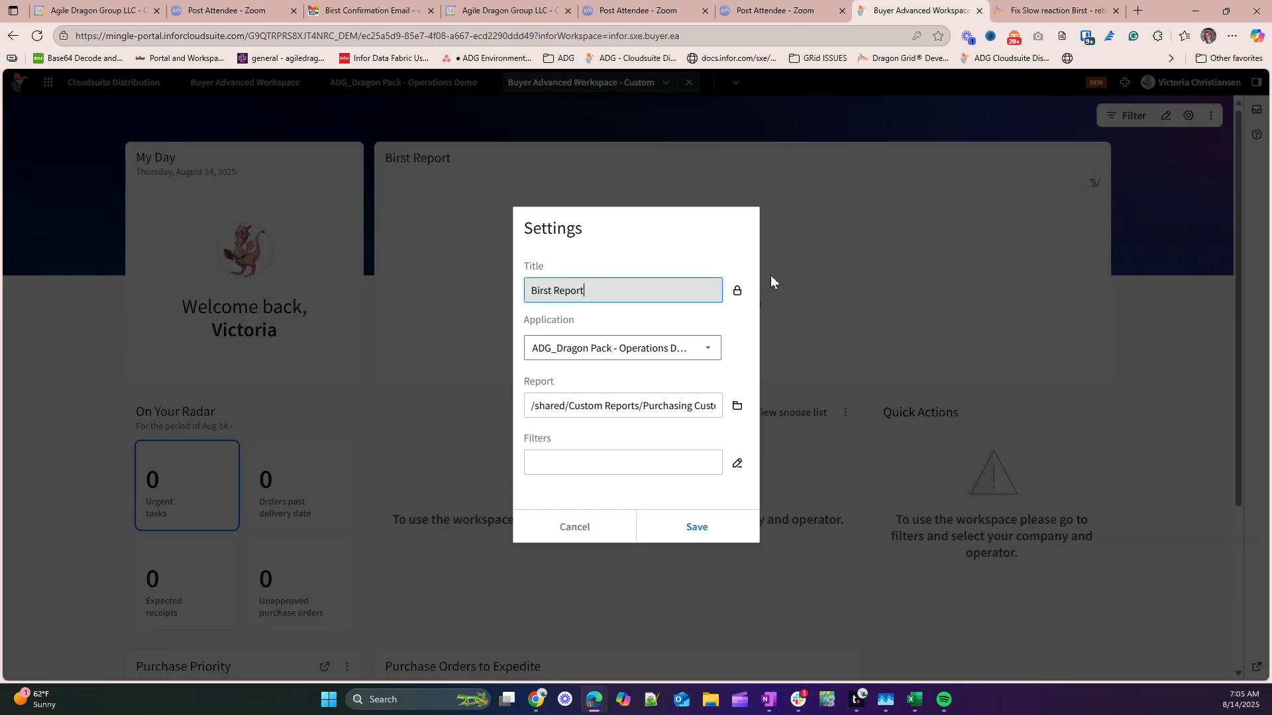
{"action": "left_click", "coordinate": [736, 291]}
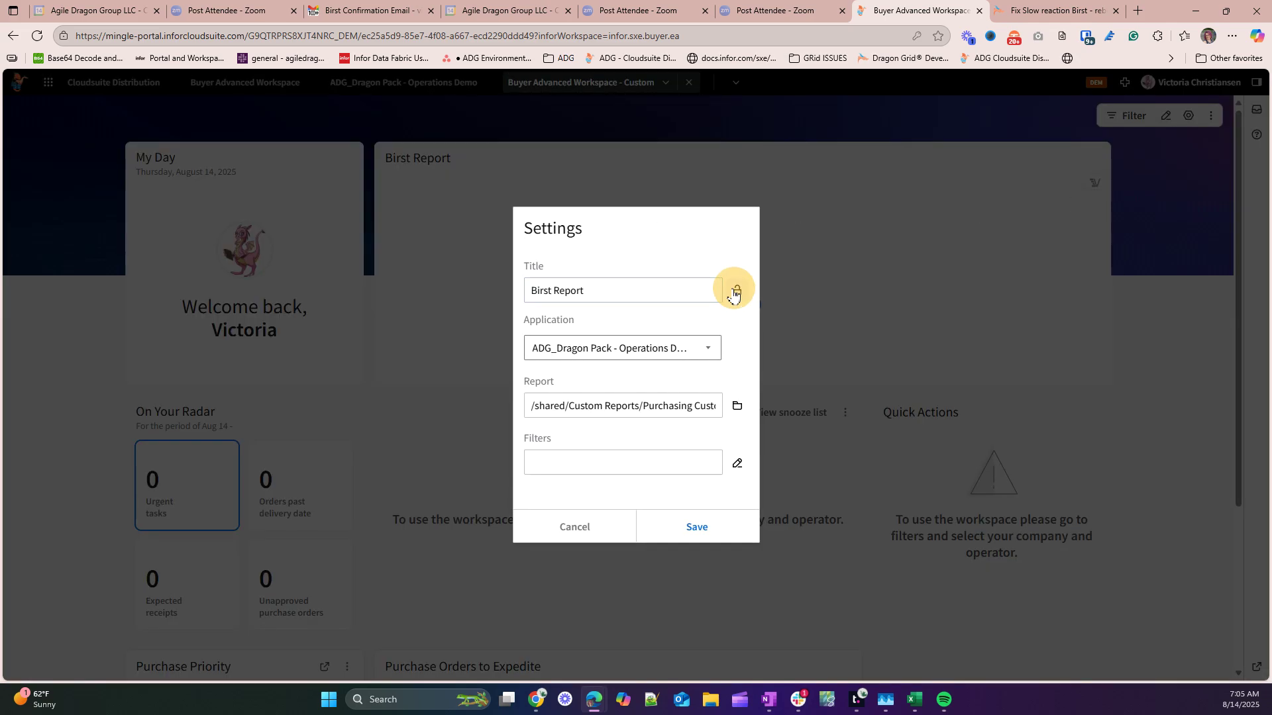
{"action": "double_click", "coordinate": [691, 281]}
{"action": "left_click", "coordinate": [691, 281]}
{"action": "type", "text": "SA"}
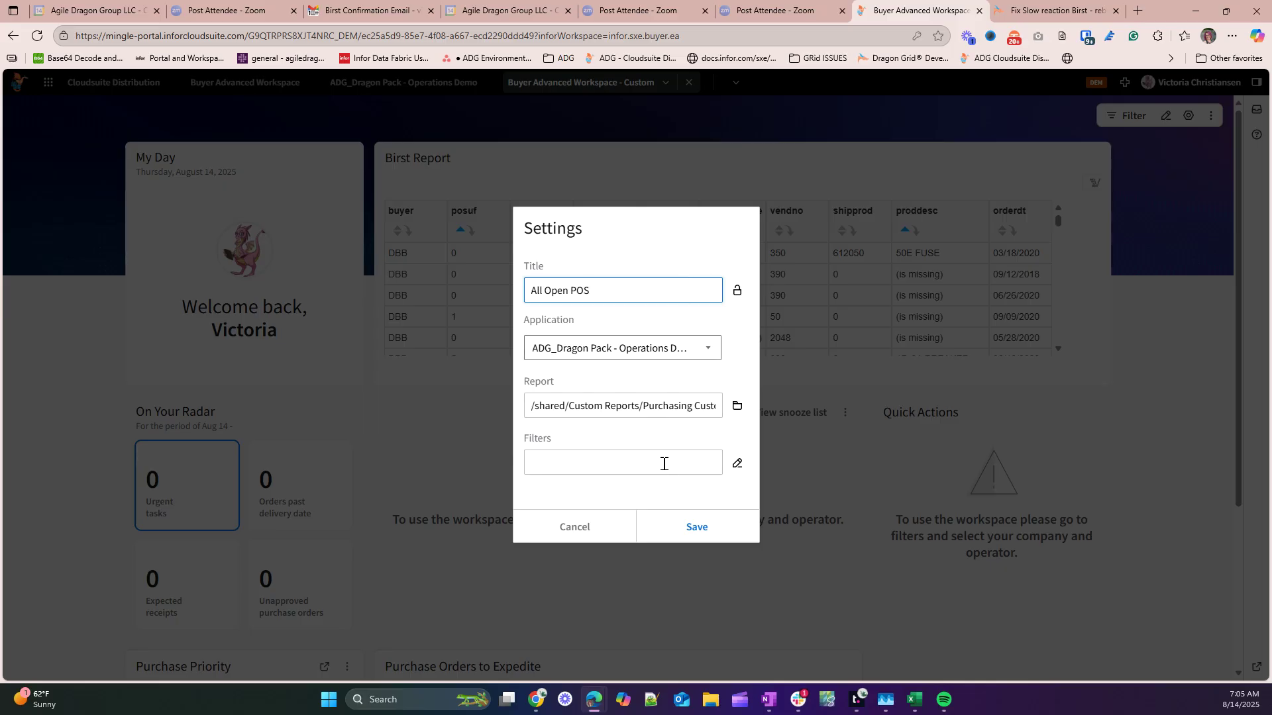
{"action": "left_click", "coordinate": [686, 526]}
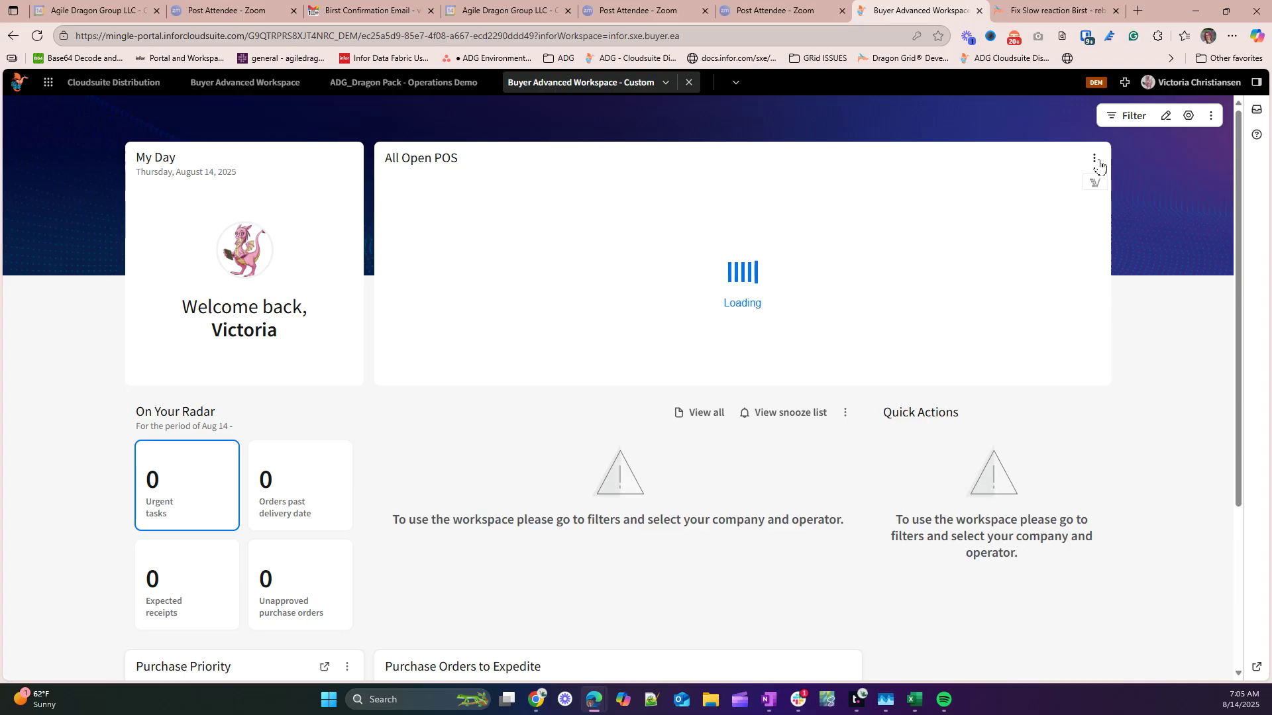
- Publish the All Open POS widget with the description "All Open POS from Dragon Pack Operations", keeping its title and the 1x1 standard size
{"action": "left_click", "coordinate": [1094, 160]}
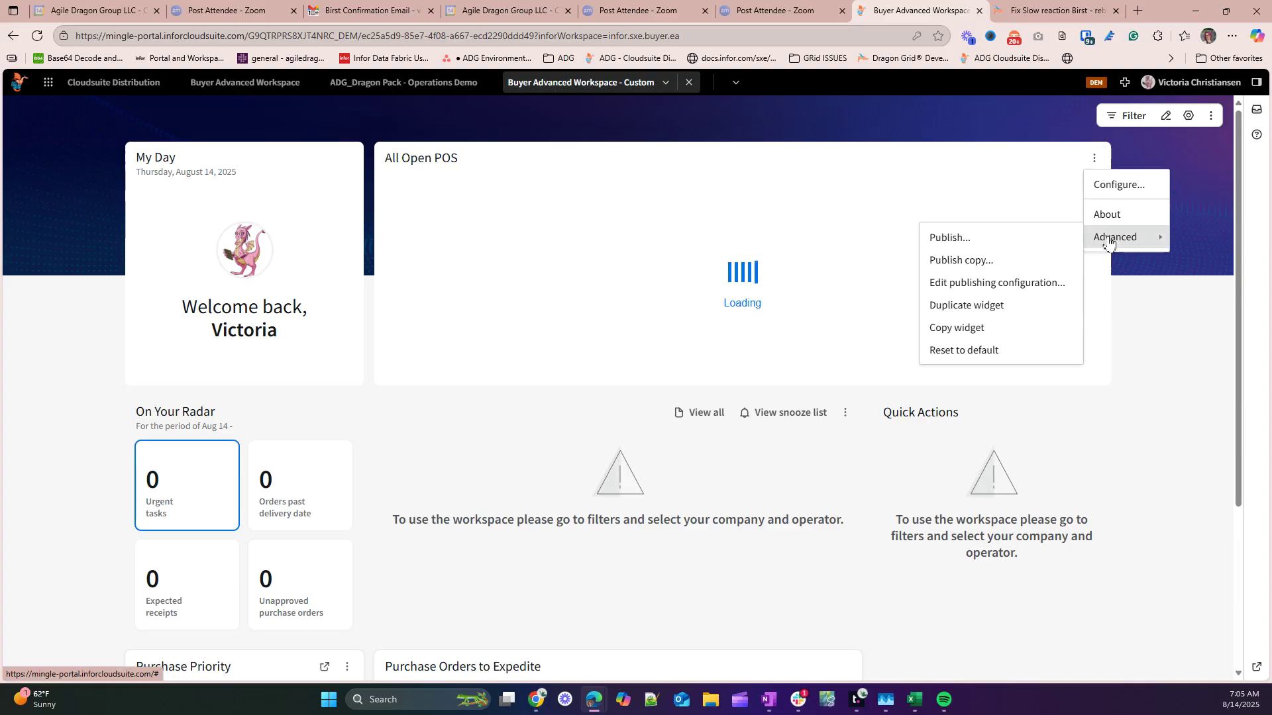
{"action": "mouse_move", "coordinate": [1108, 237]}
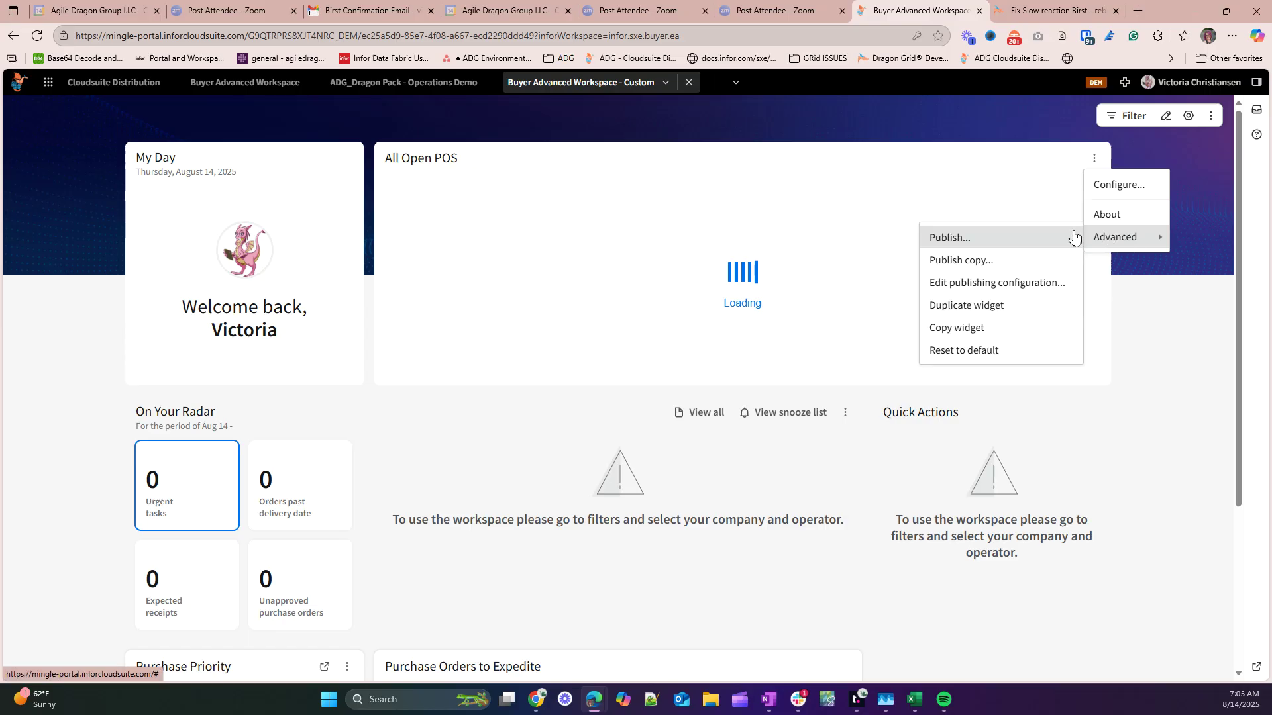
{"action": "left_click", "coordinate": [1075, 238]}
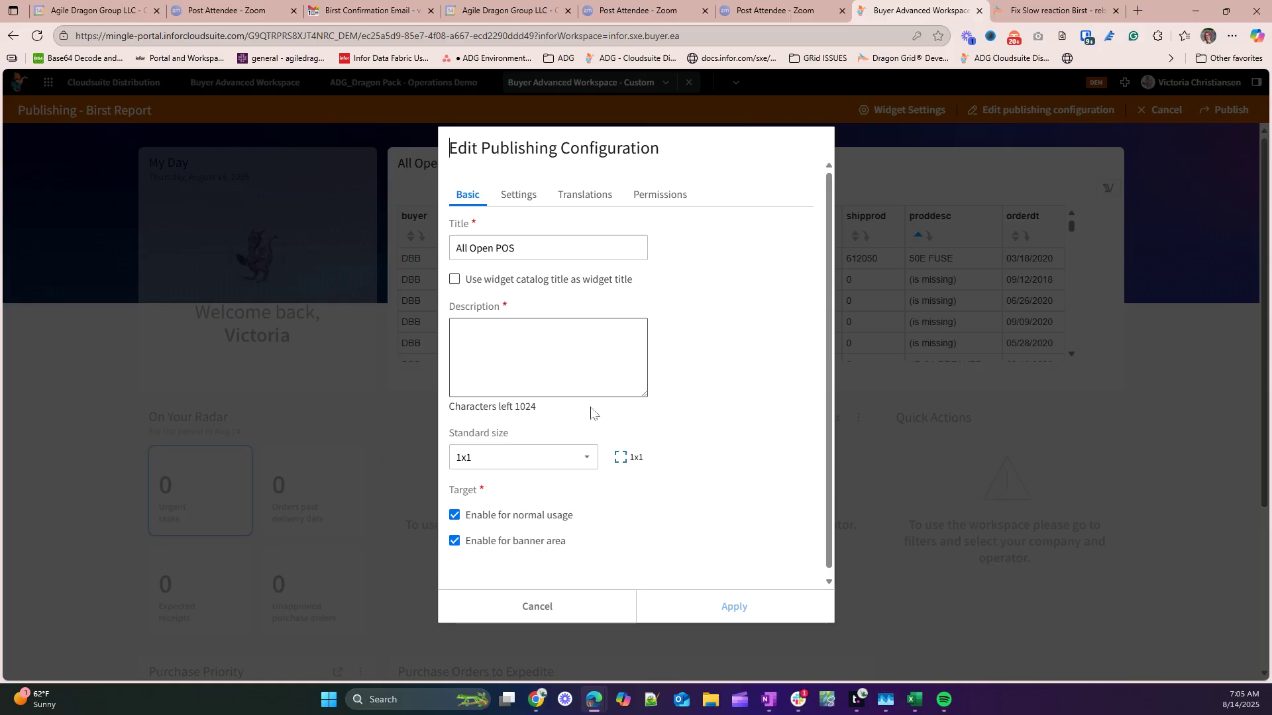
{"action": "left_click", "coordinate": [491, 318]}
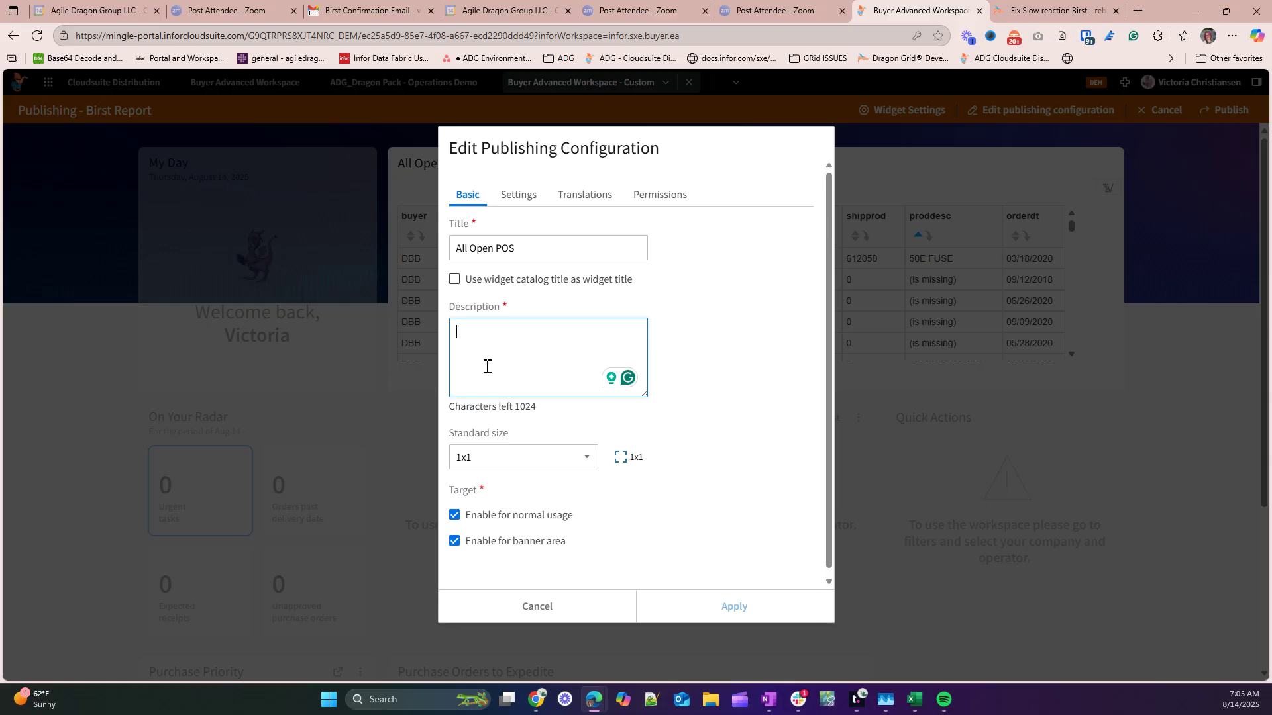
{"action": "type", "text": "All Open "}
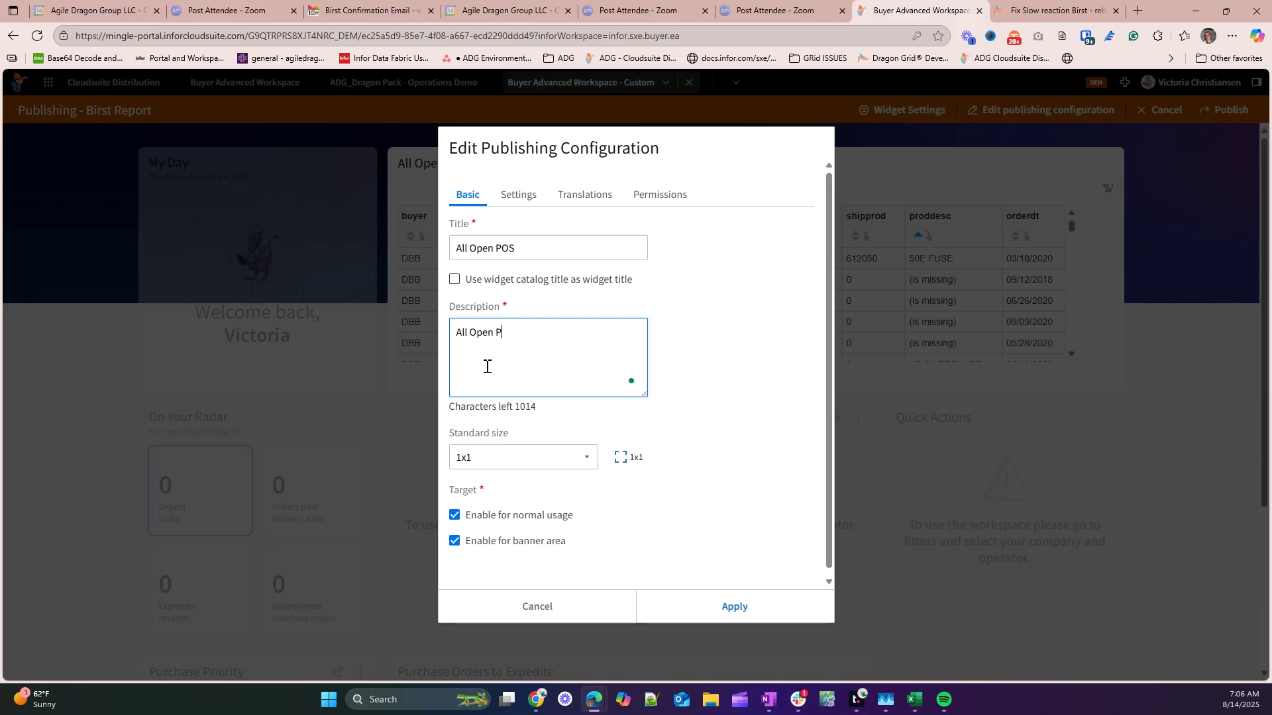
{"action": "type", "text": "POS from Dra"}
{"action": "key", "text": "BackSpace"}
{"action": "type", "text": "g"}
{"action": "type", "text": "agon"}
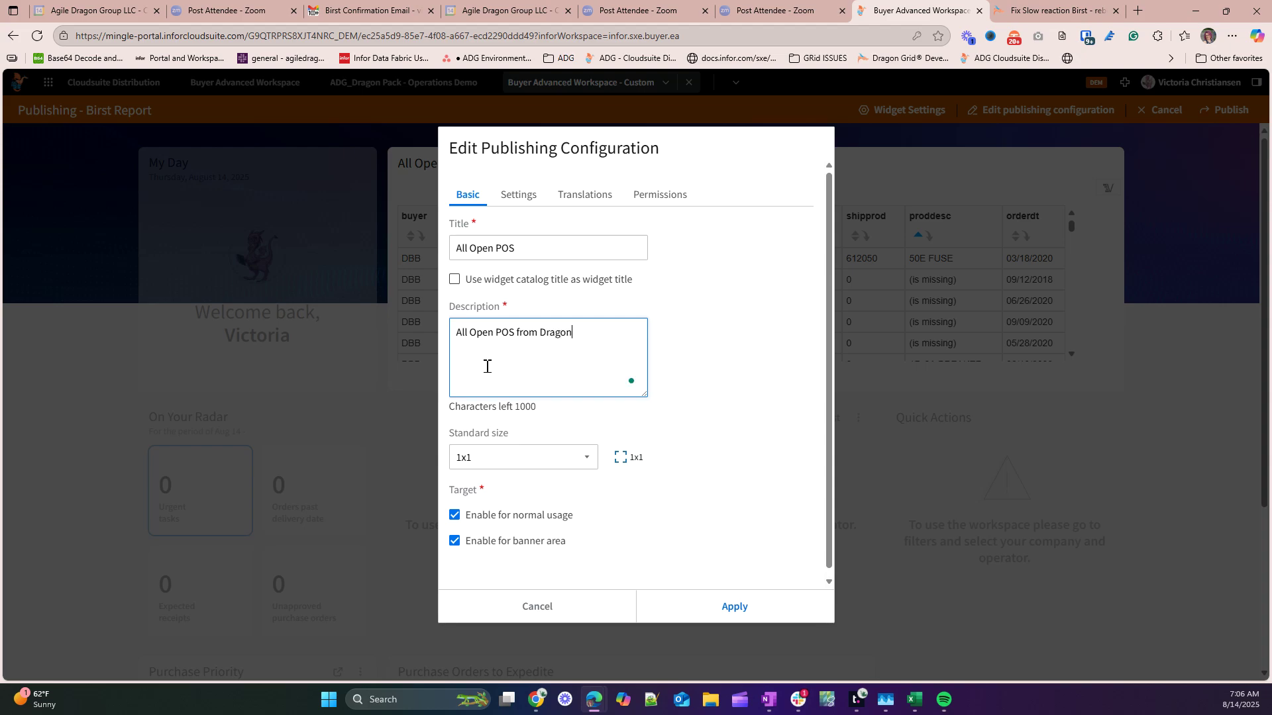
{"action": "type", "text": " Pack O"}
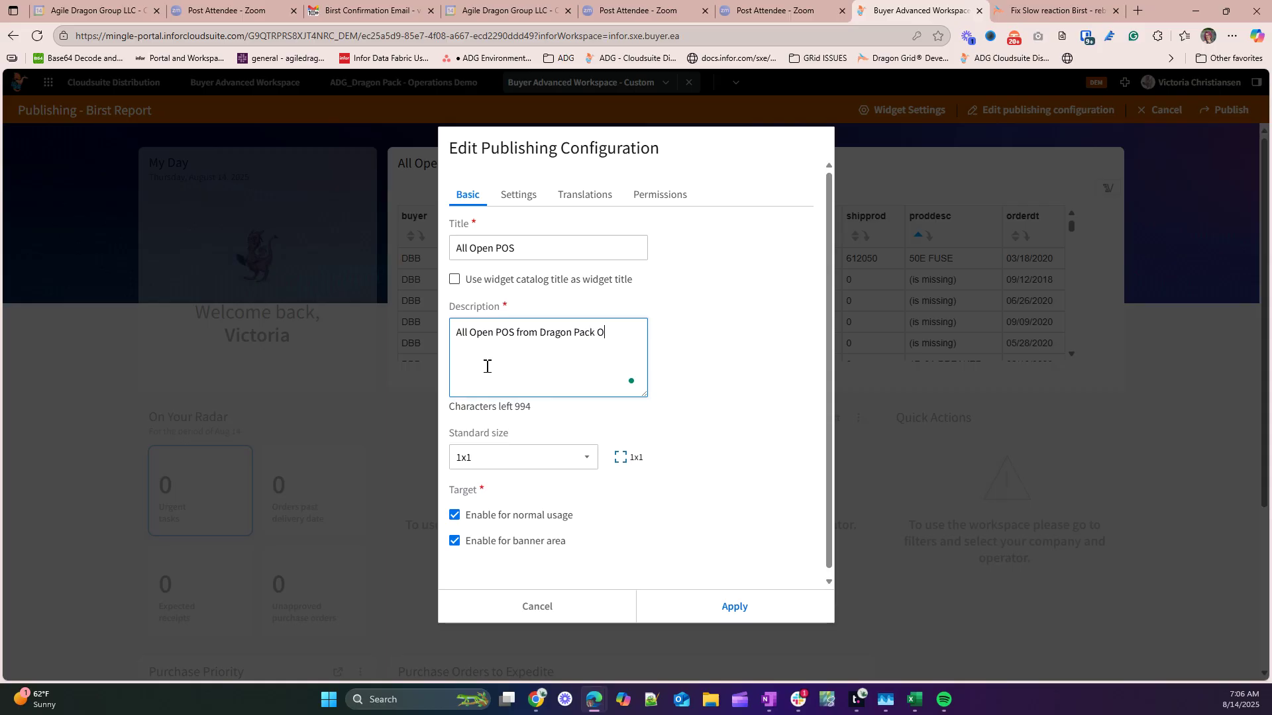
{"action": "type", "text": "perations"}
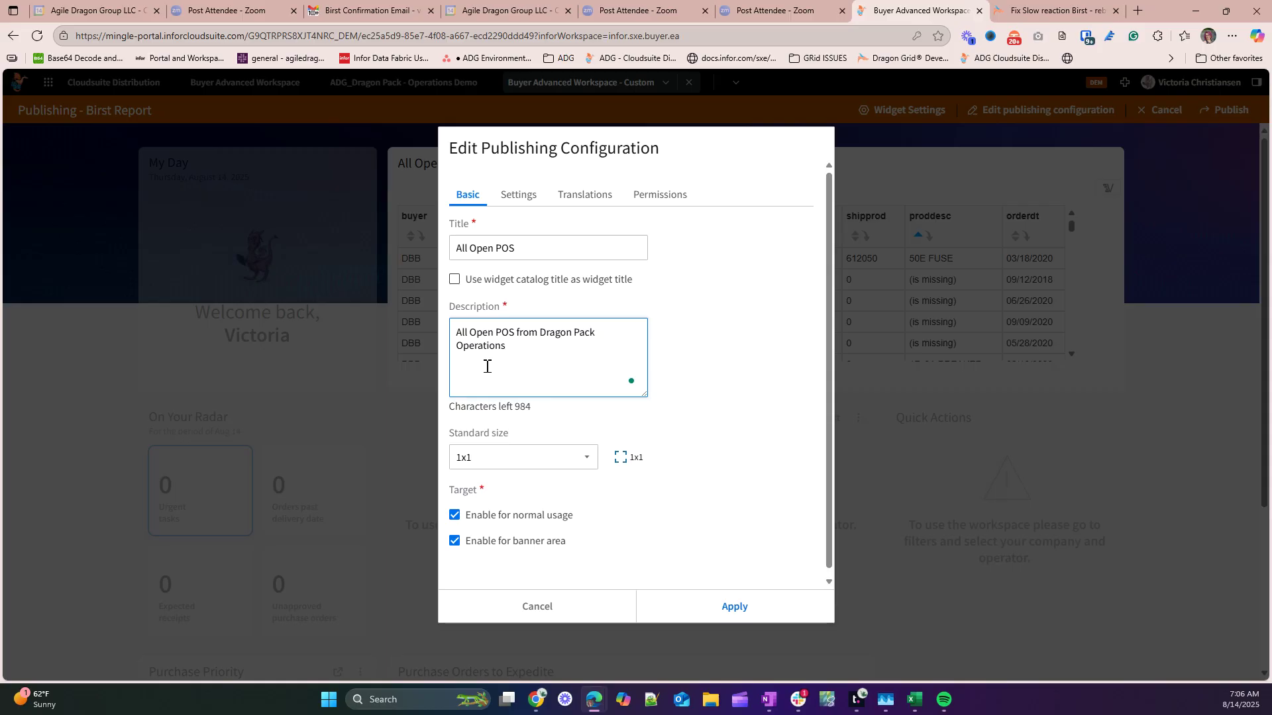
{"action": "left_click", "coordinate": [695, 613]}
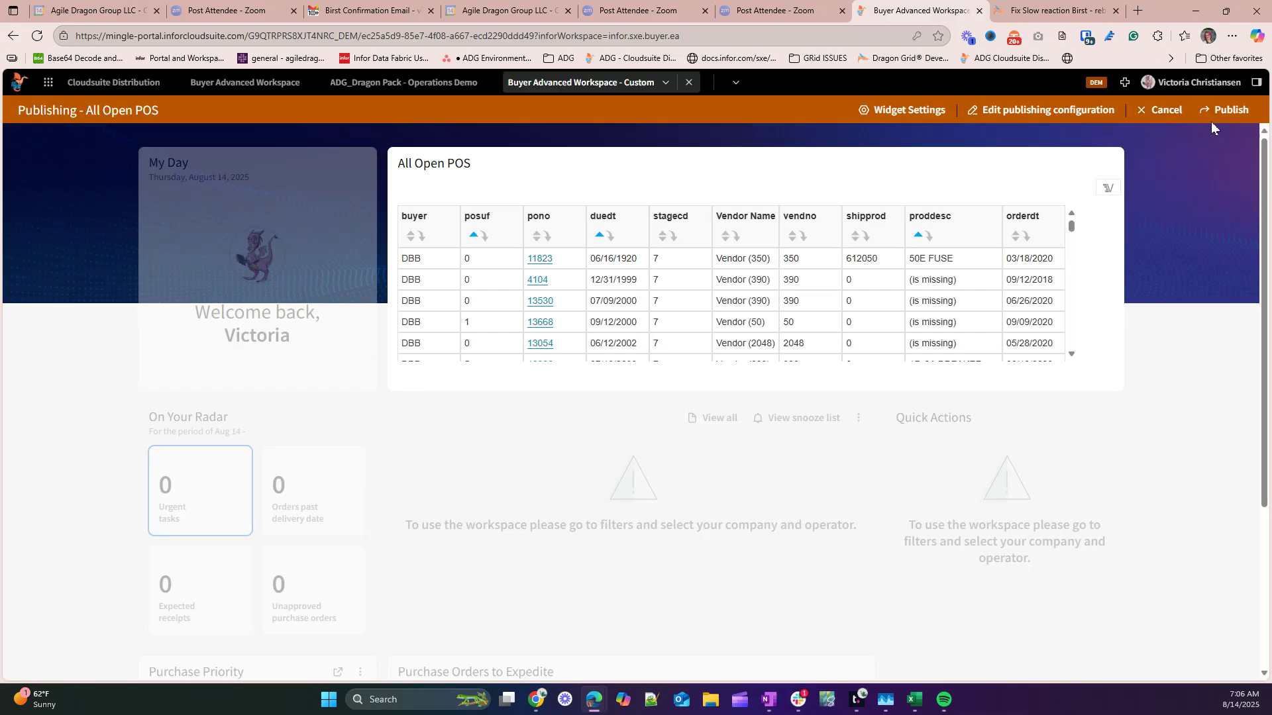
{"action": "left_click", "coordinate": [1244, 112]}
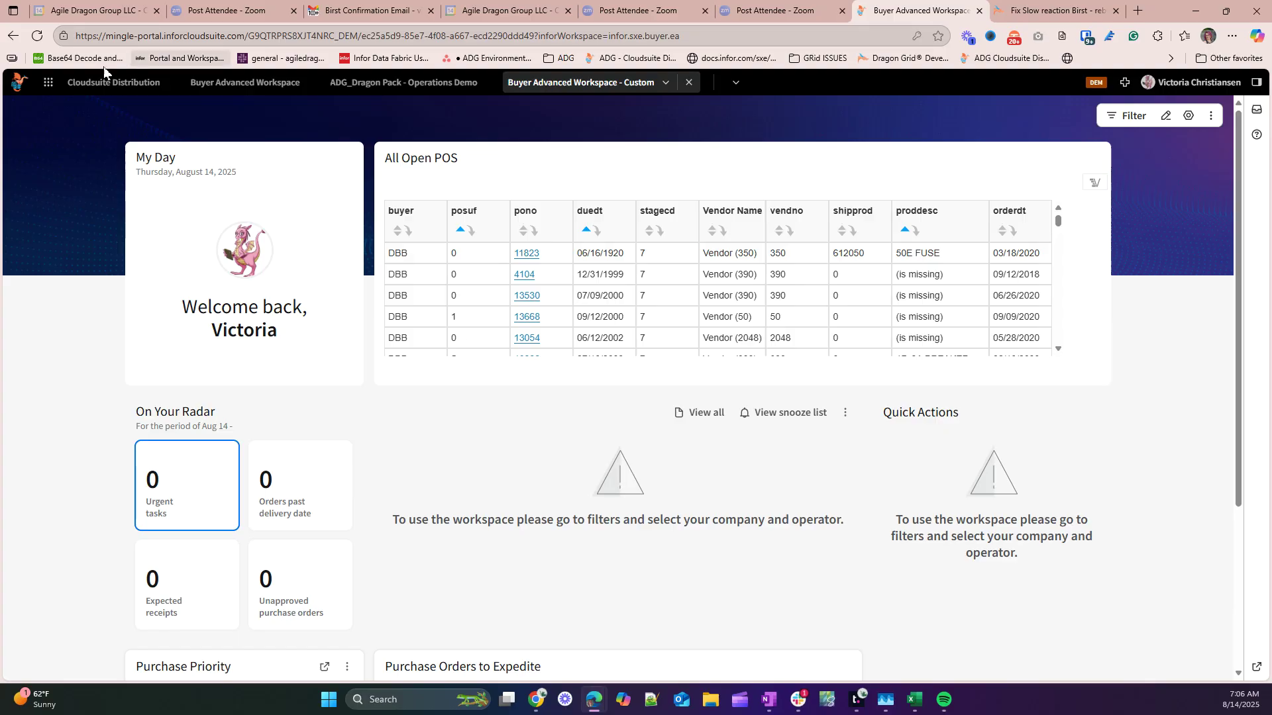
{"action": "left_click", "coordinate": [128, 92]}
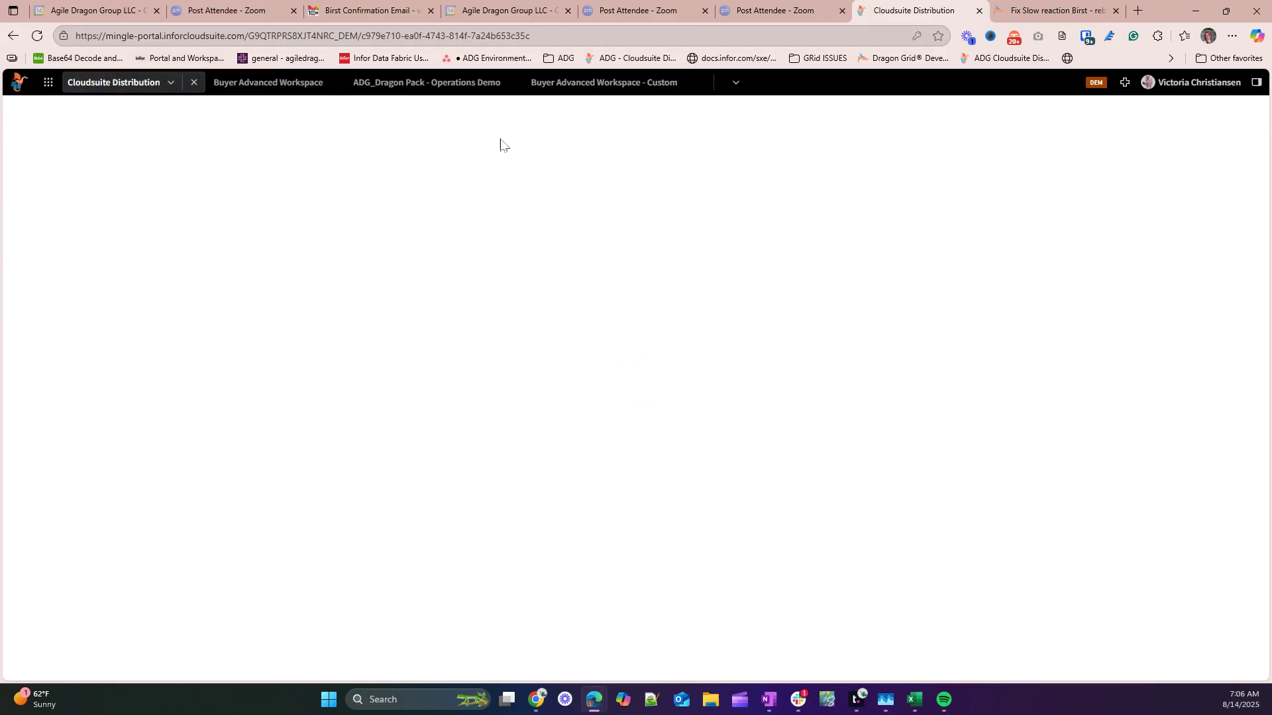
{"action": "left_click", "coordinate": [591, 91]}
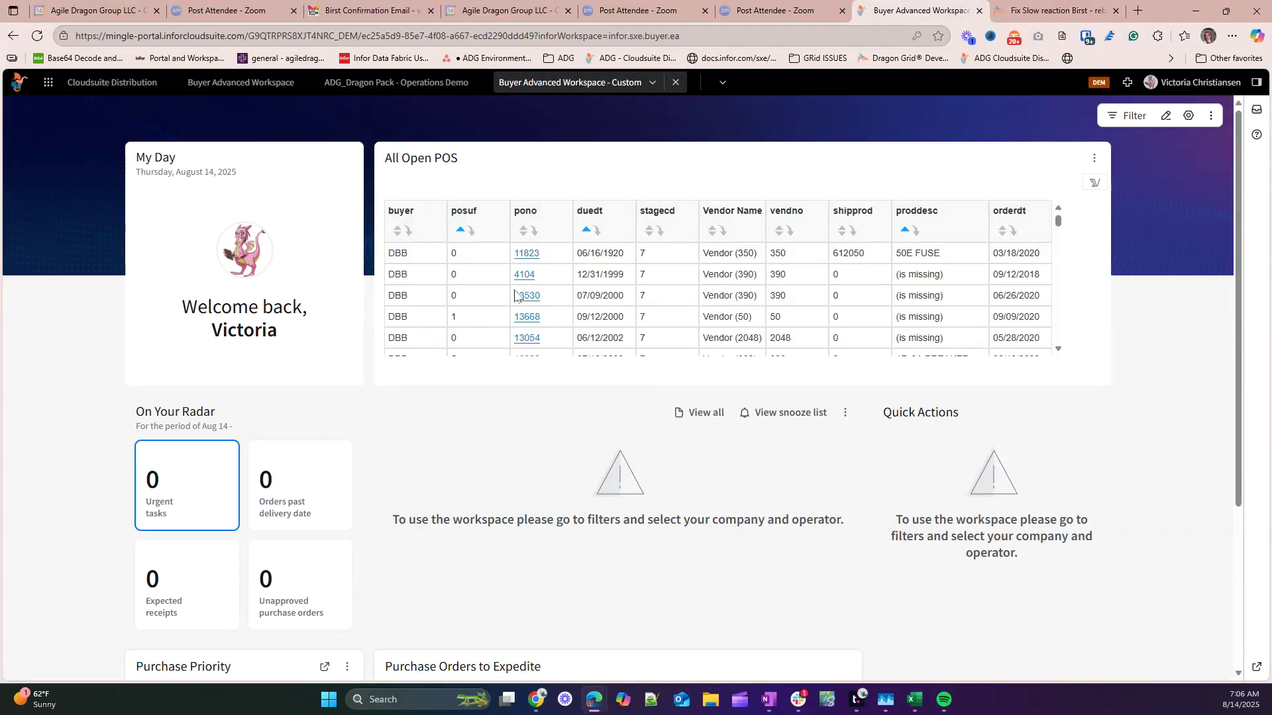